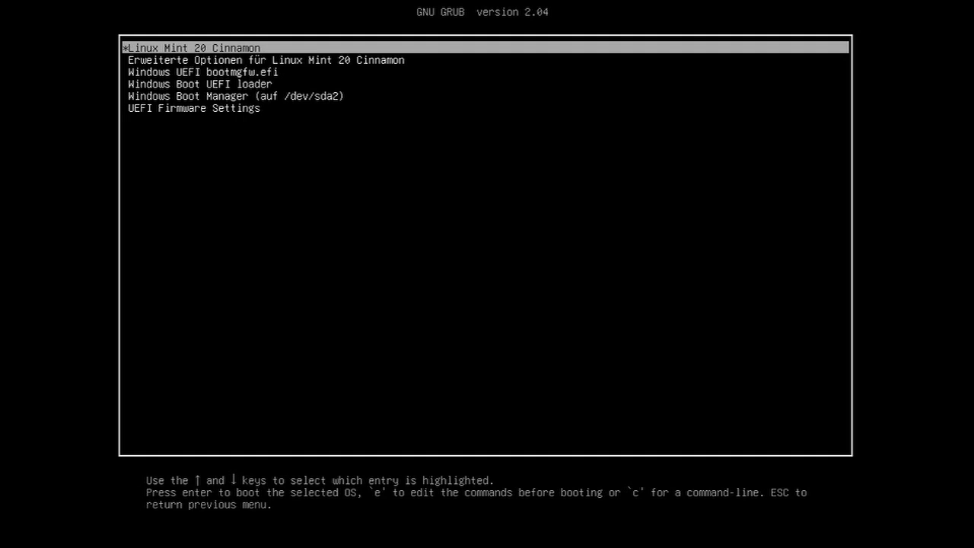
Step: Look through the GRUB boot entries, from Linux Mint 20 Cinnamon through the Windows loaders to UEFI Firmware Settings
key(Down)
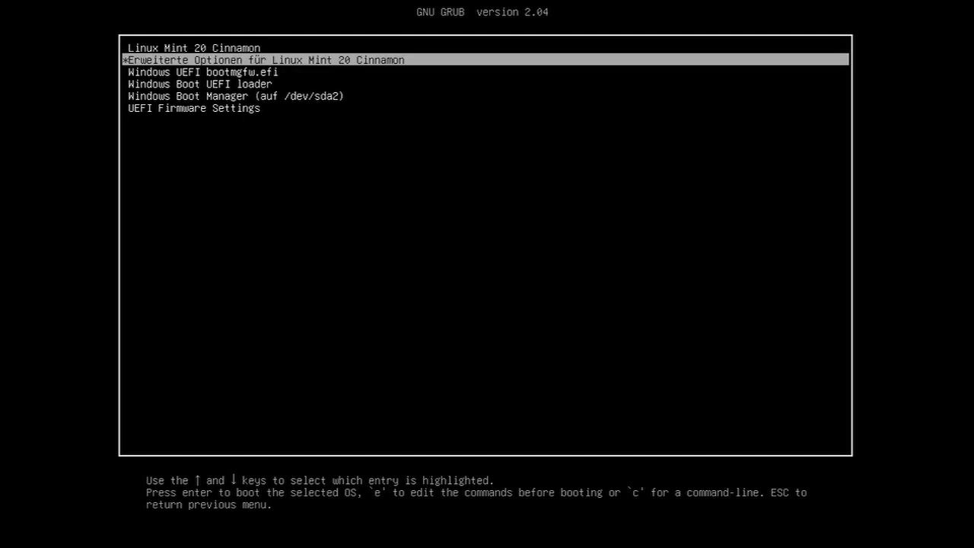
key(Down)
key(Up)
key(Up)
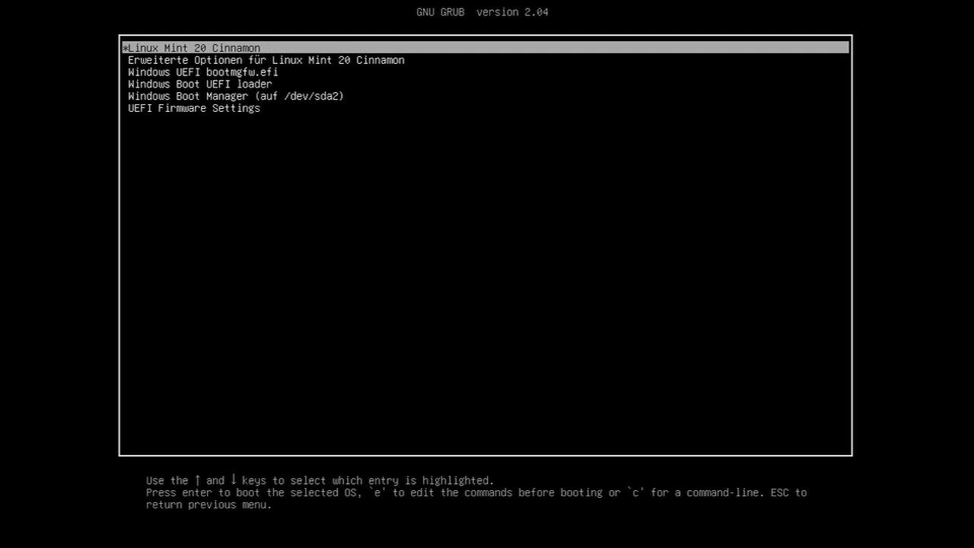
key(Down)
key(Down)
key(Up)
key(Up)
key(Down)
key(Up)
key(Down)
key(Up)
key(Down)
key(Down)
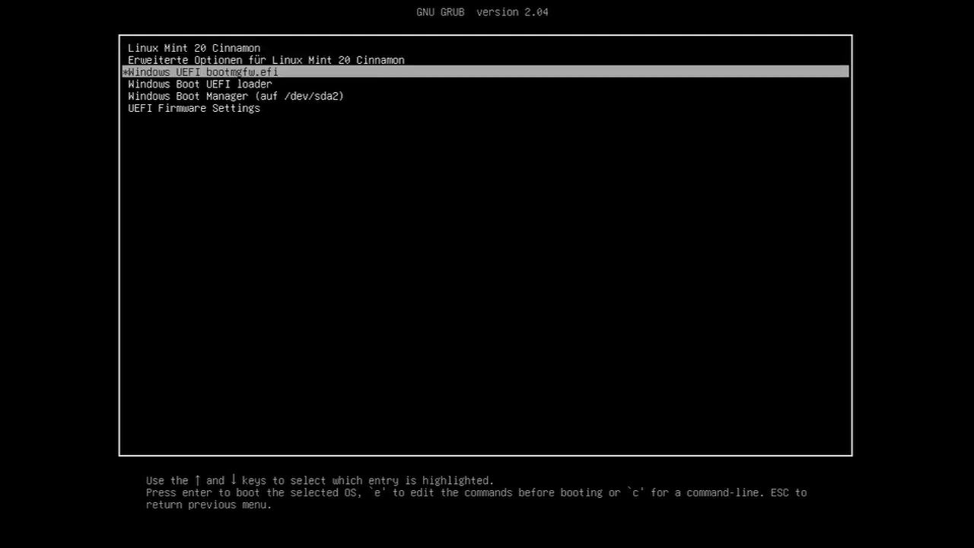
key(Down)
key(Up)
key(Down)
key(Up)
key(Up)
key(Up)
key(Down)
key(Down)
key(Down)
key(Down)
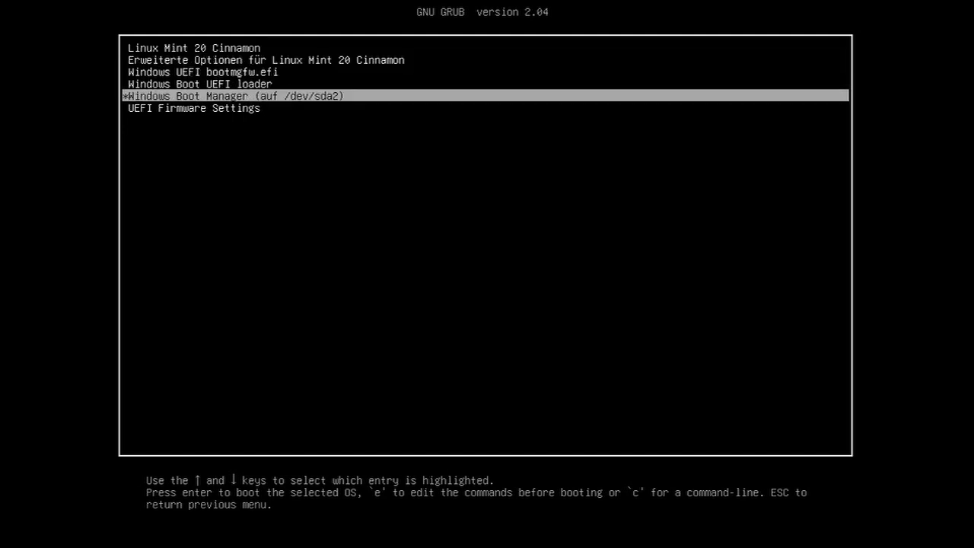
key(Up)
key(Down)
key(Down)
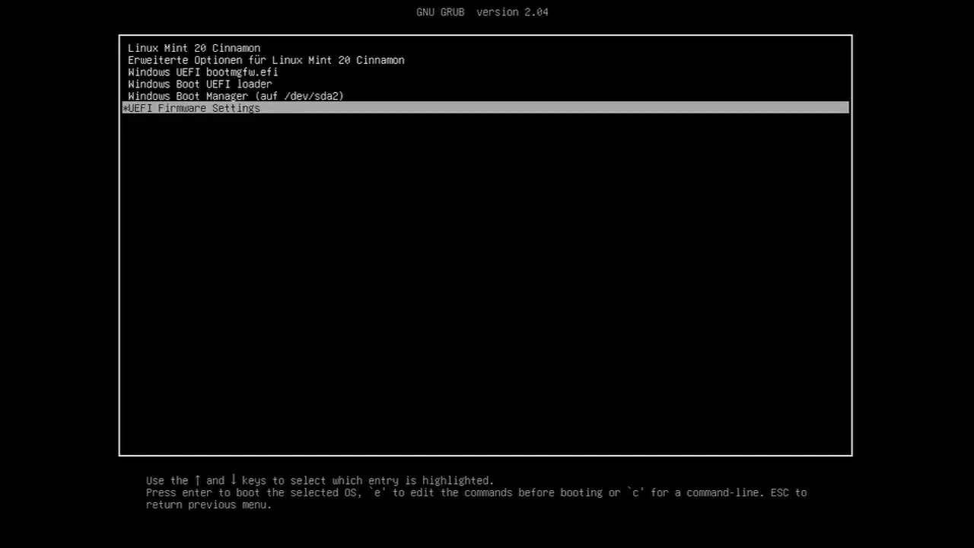
Step: Boot the Linux Mint 20 Cinnamon entry from GRUB
key(Up)
key(Up)
key(Up)
key(Up)
key(Up)
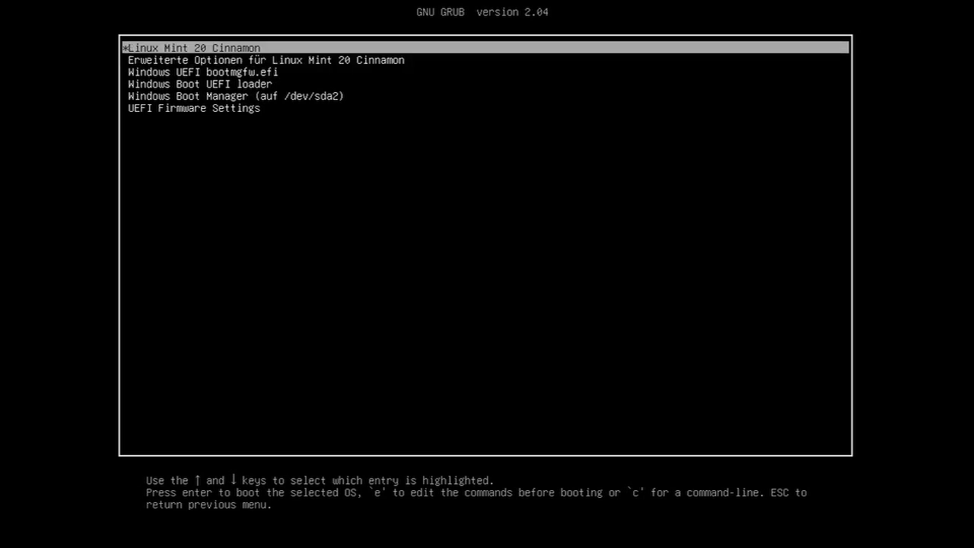
key(Return)
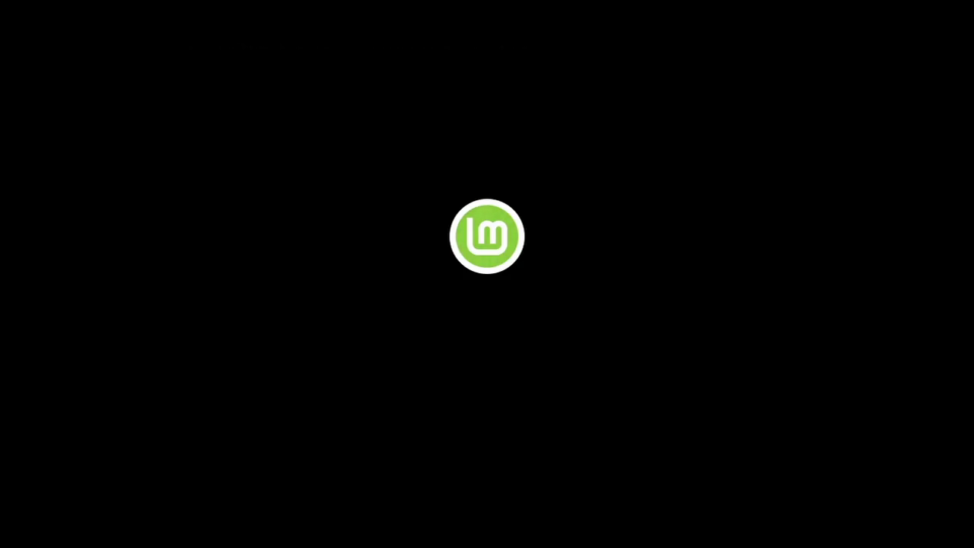
key(Escape)
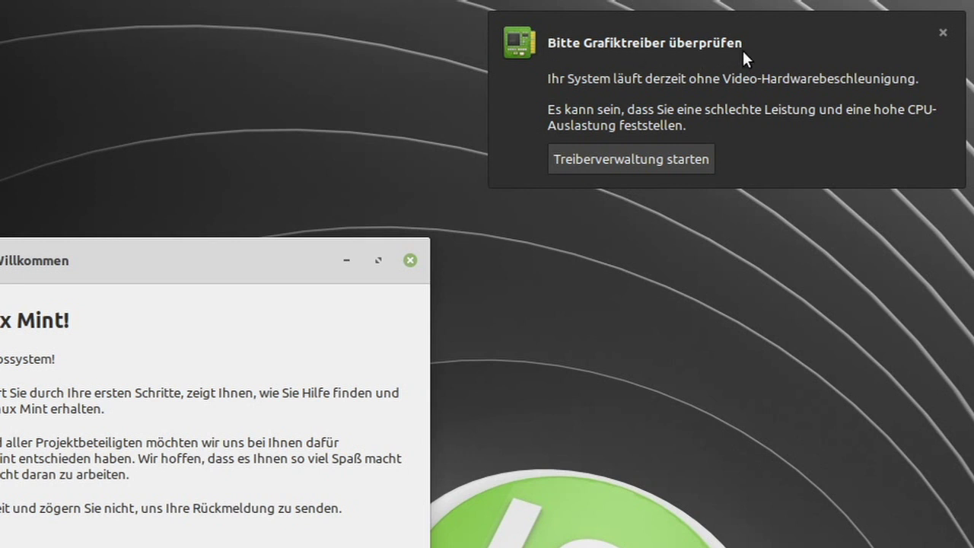
Step: Check the driver manager for proprietary drivers, authorising it with the account password, and close it
click(601, 162)
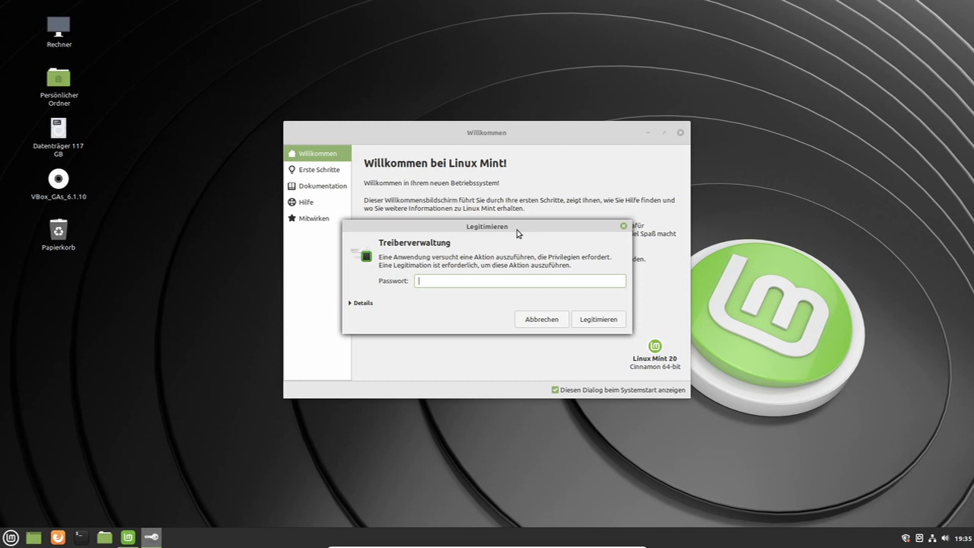
text(*)
key(Return)
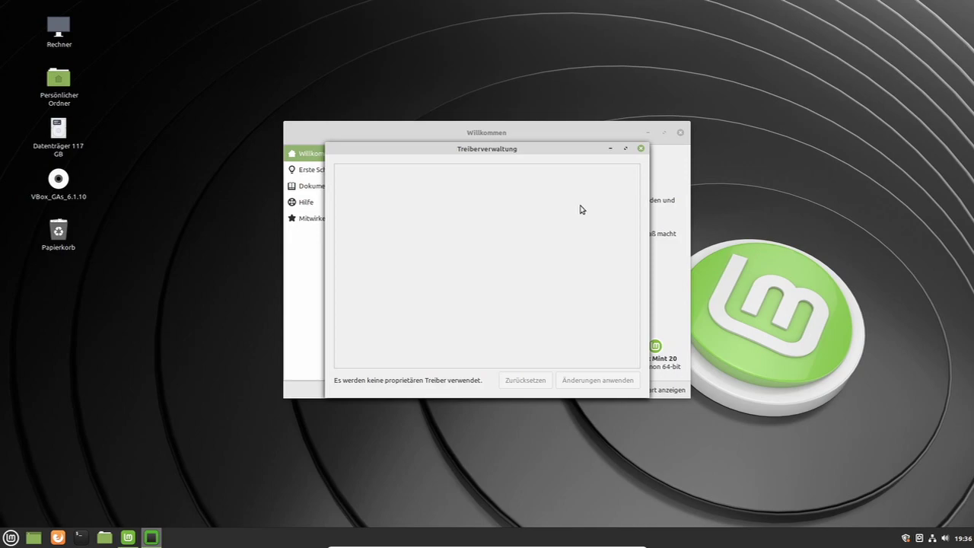
click(641, 149)
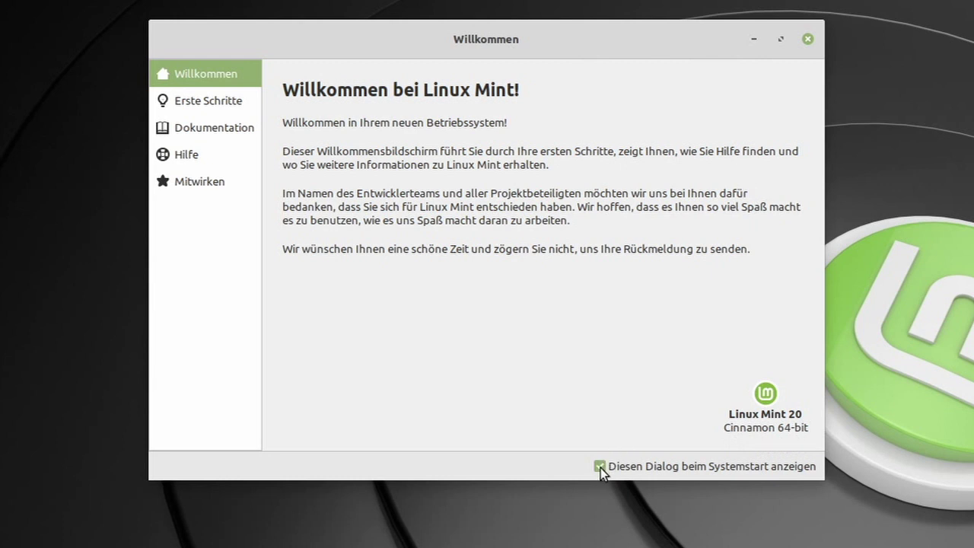
Step: Show the Erste Schritte page of the welcome window and browse the installed applications by category
click(224, 103)
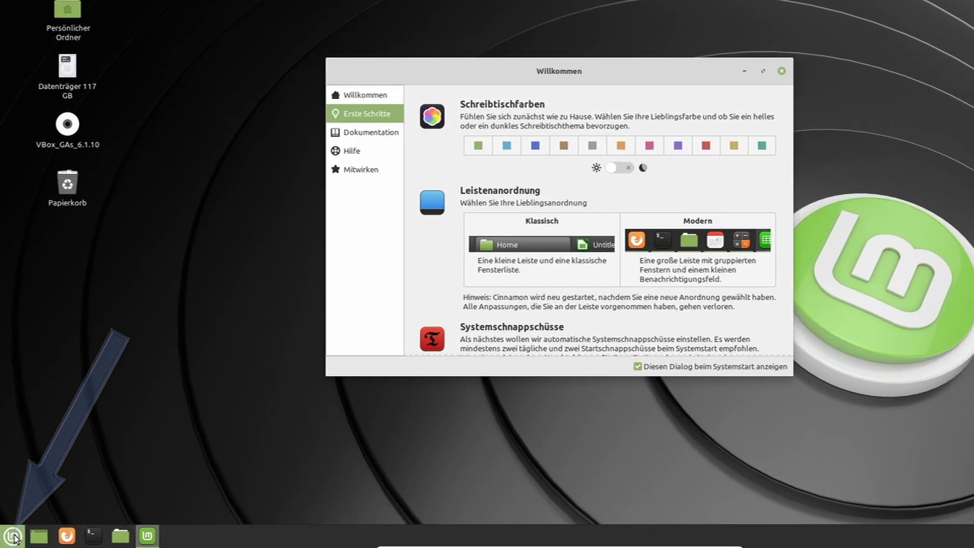
click(11, 538)
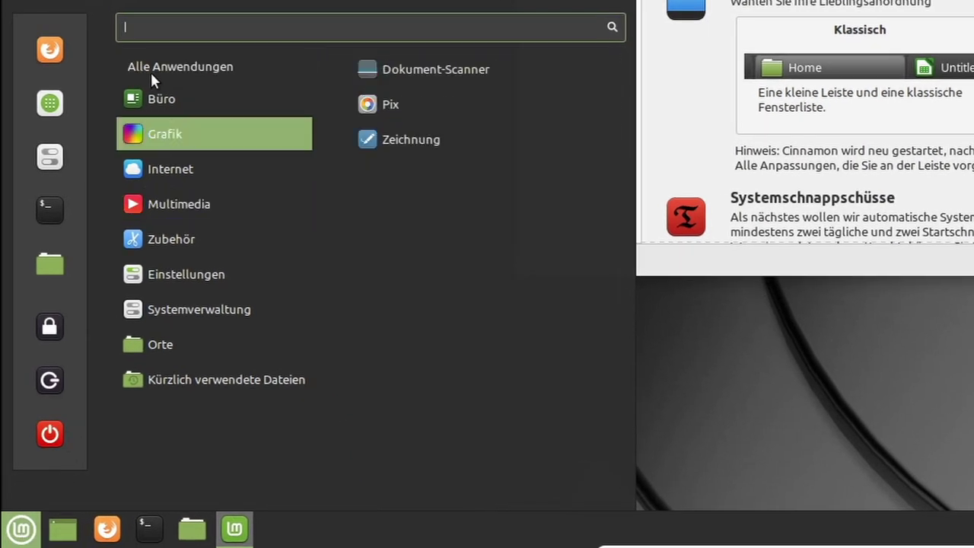
click(150, 70)
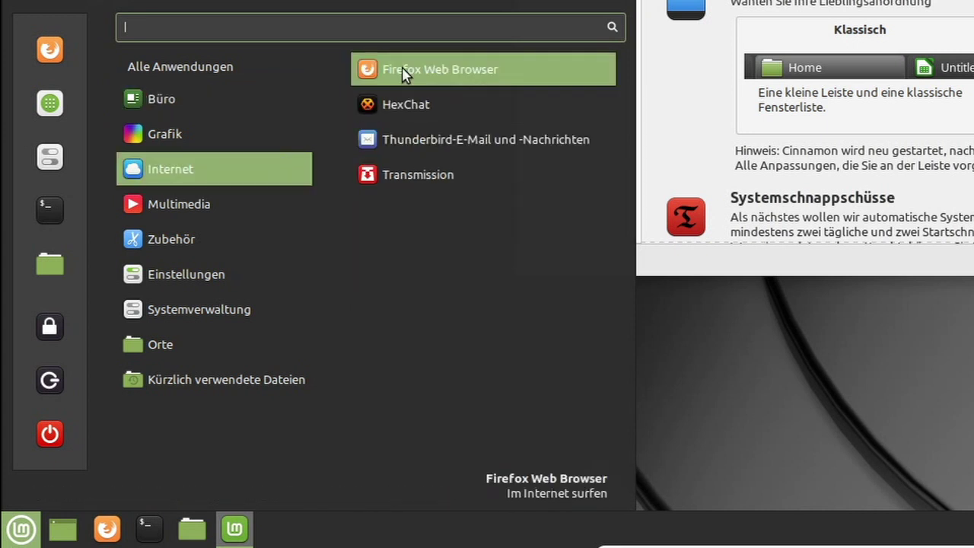
mouse_move(204, 268)
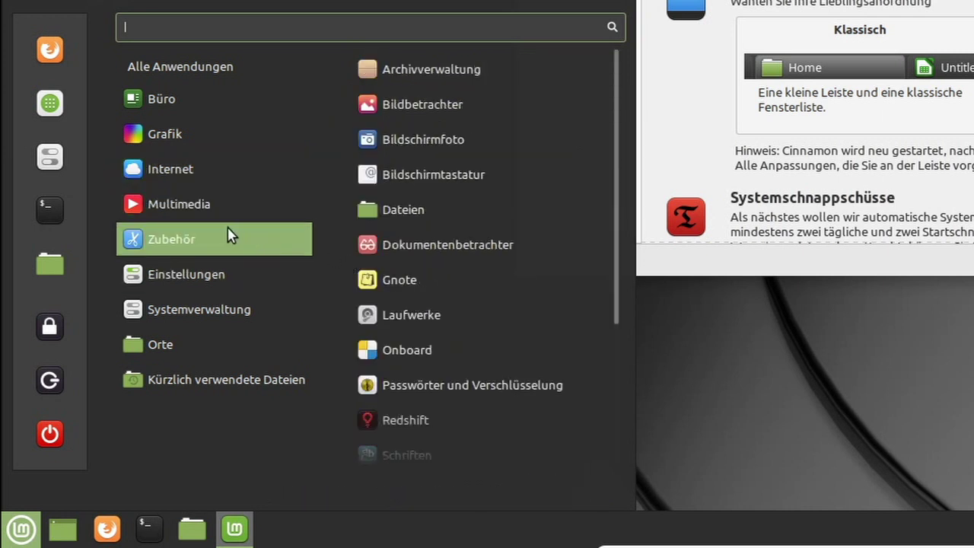
mouse_move(198, 204)
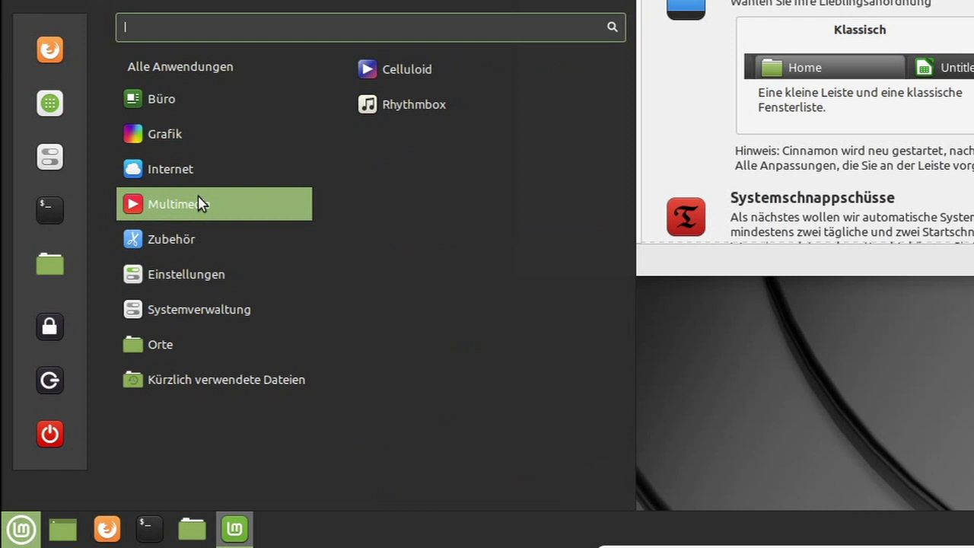
Step: Launch Grub Customizer from the Systemverwaltung applications and authorise it with the account password
mouse_move(214, 317)
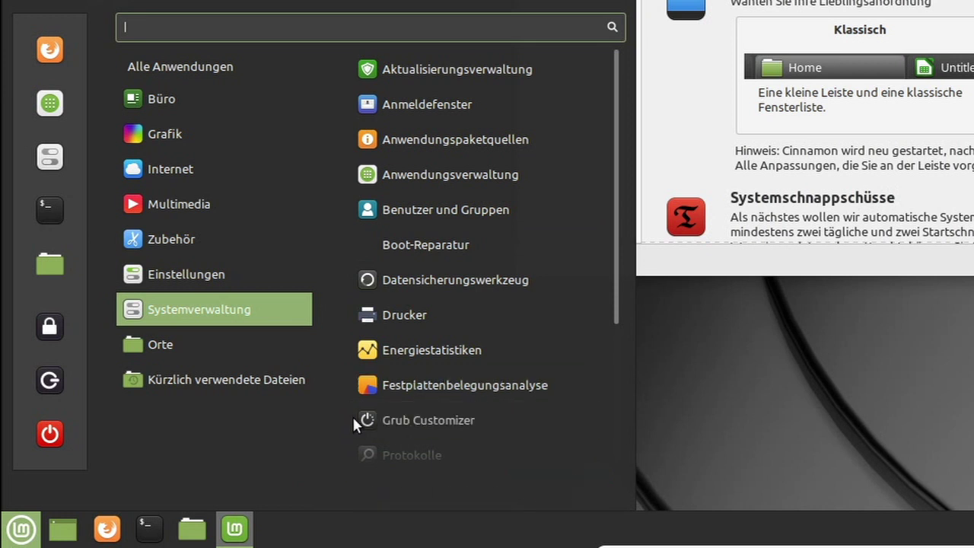
click(455, 420)
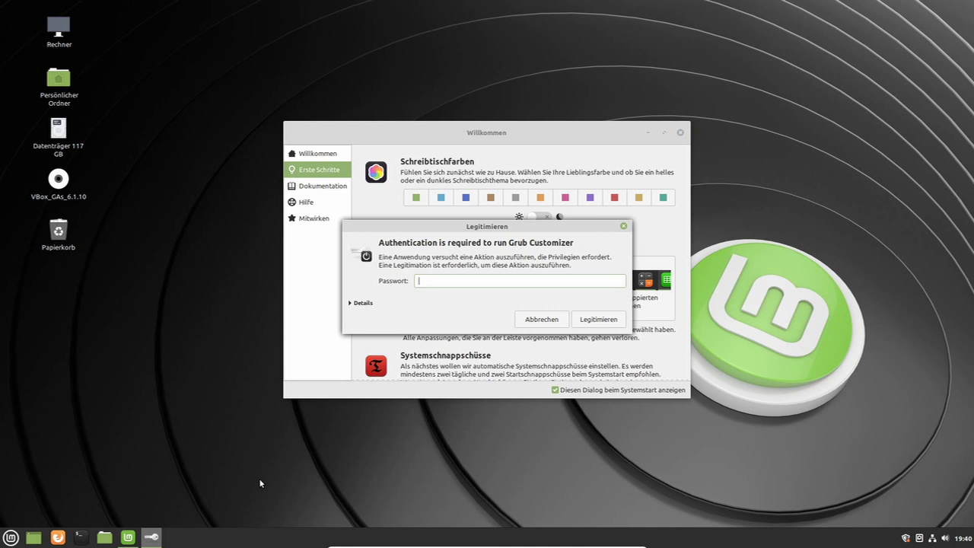
text(1)
key(Return)
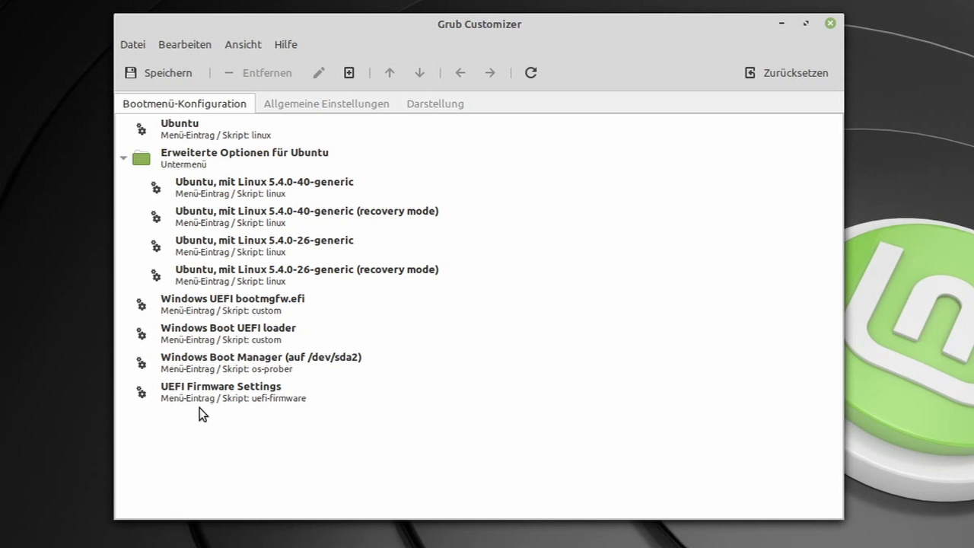
Step: Review Grub Customizer's general settings and quit it with an update of the saved boot configuration
click(275, 107)
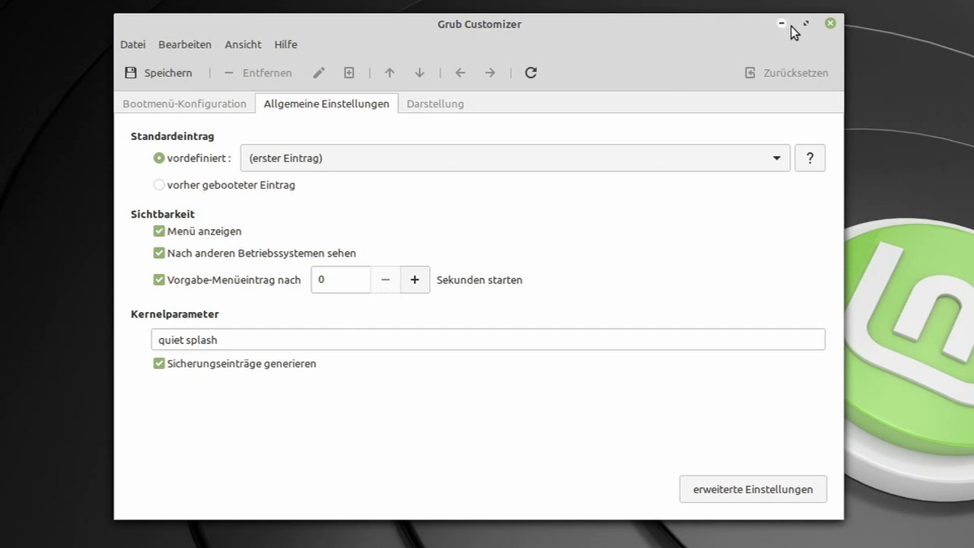
click(830, 24)
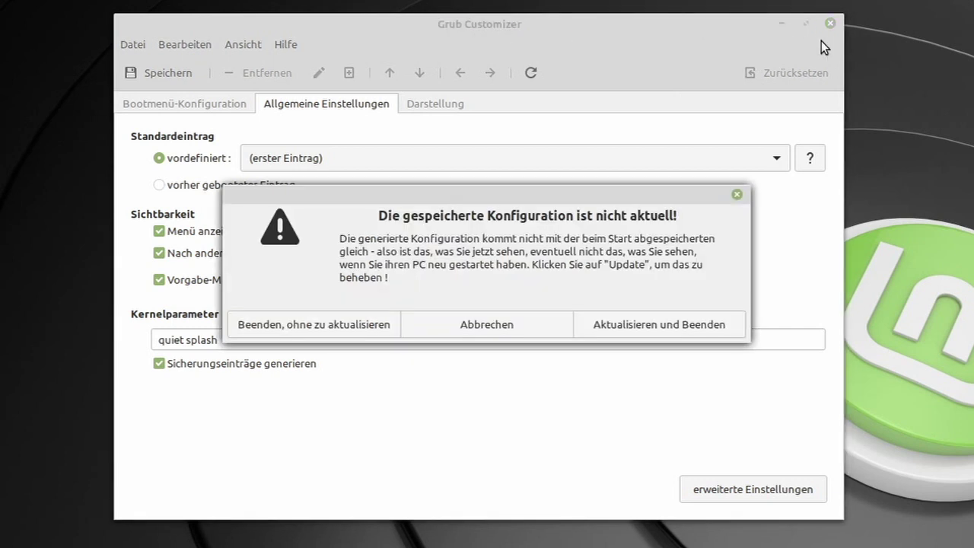
click(617, 329)
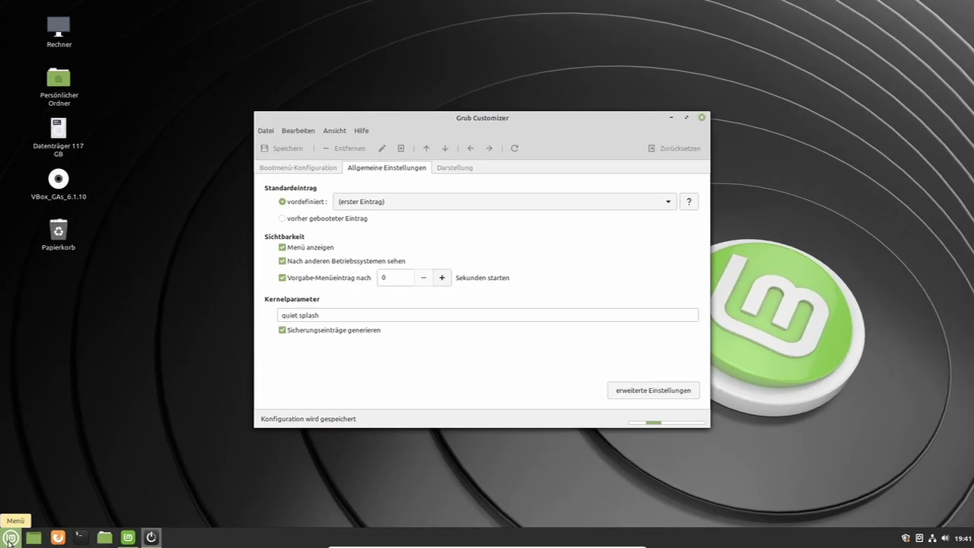
Step: Search the software manager for "grub", view the Grub-customizer package details and close the manager
click(9, 539)
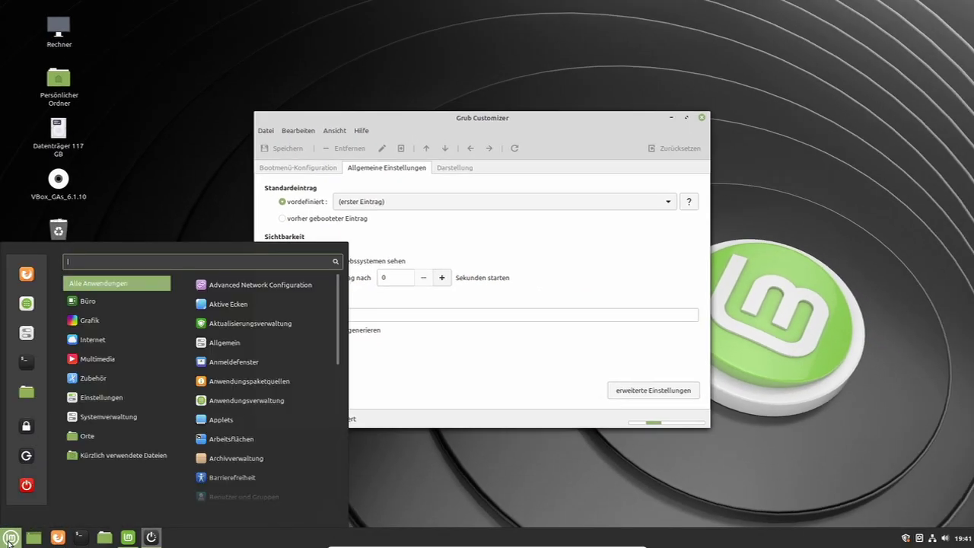
click(29, 307)
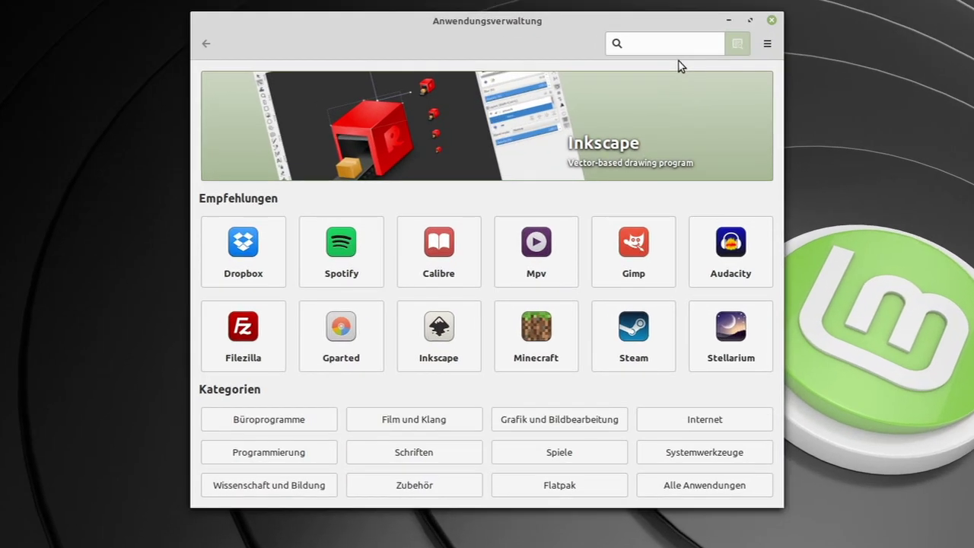
text(grub)
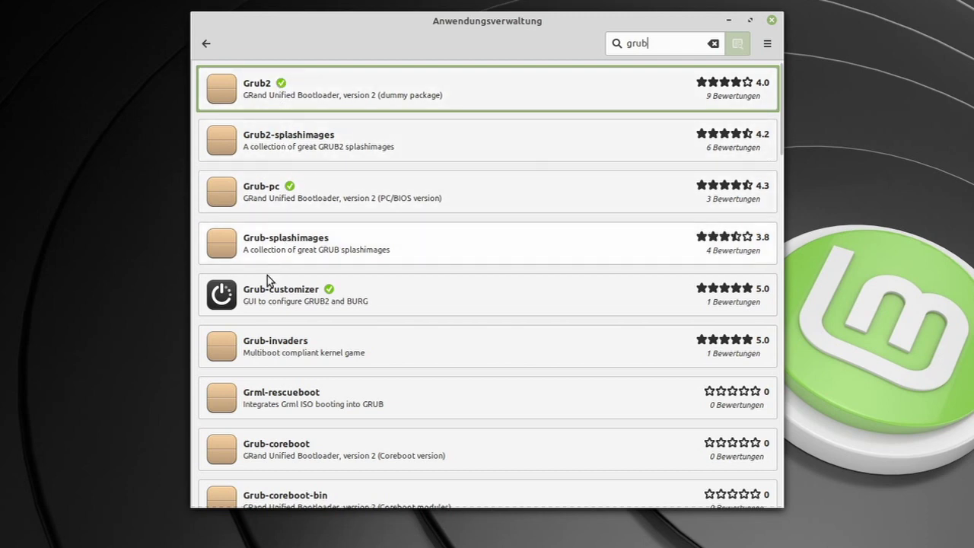
click(259, 298)
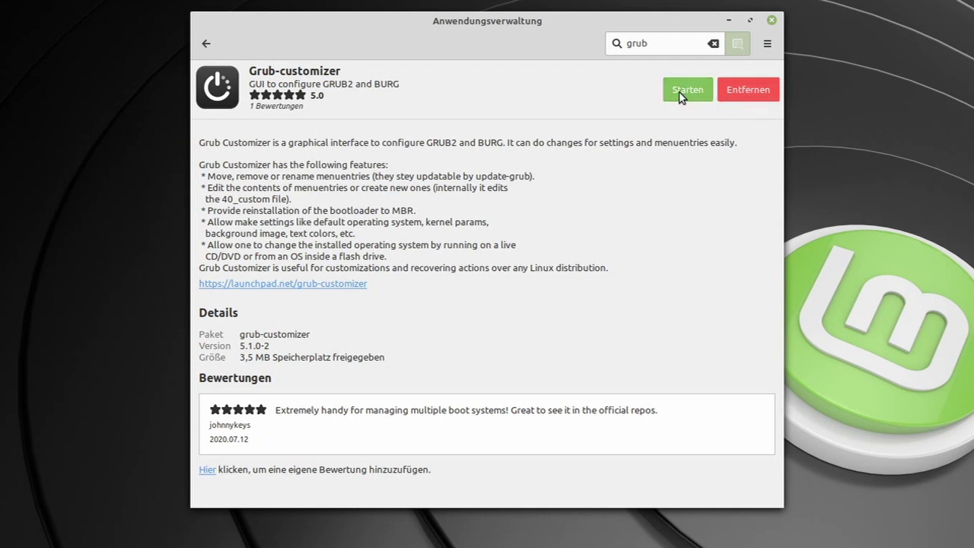
click(771, 21)
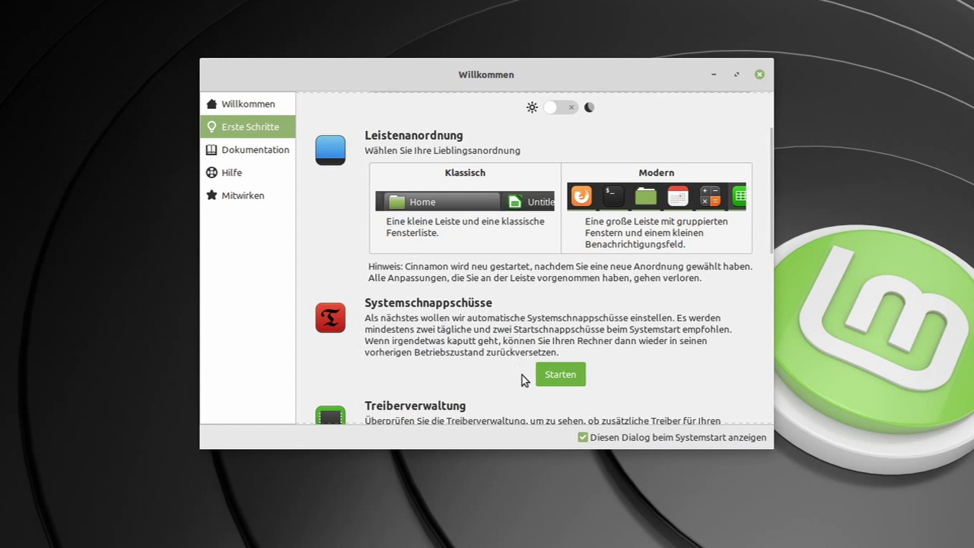
Step: Start the system snapshot tool Timeshift from the welcome window and cancel its password request
click(553, 377)
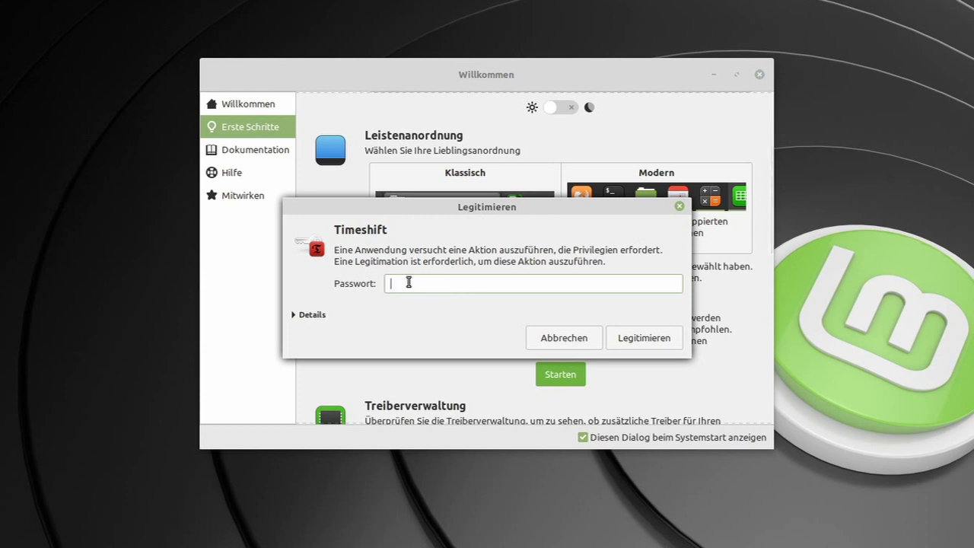
click(572, 346)
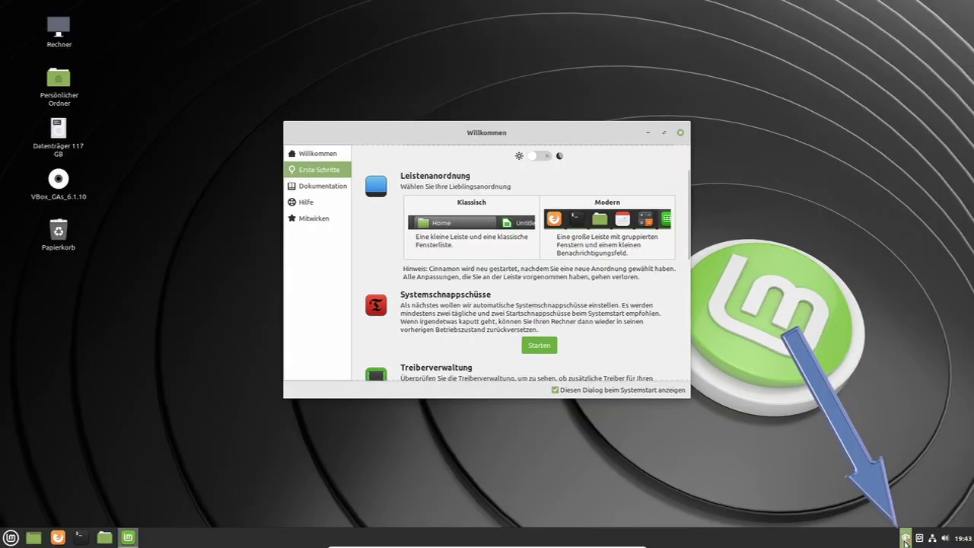
Step: Inspect the description of the mintsources update in the update manager and refresh the list of available updates
mouse_move(905, 540)
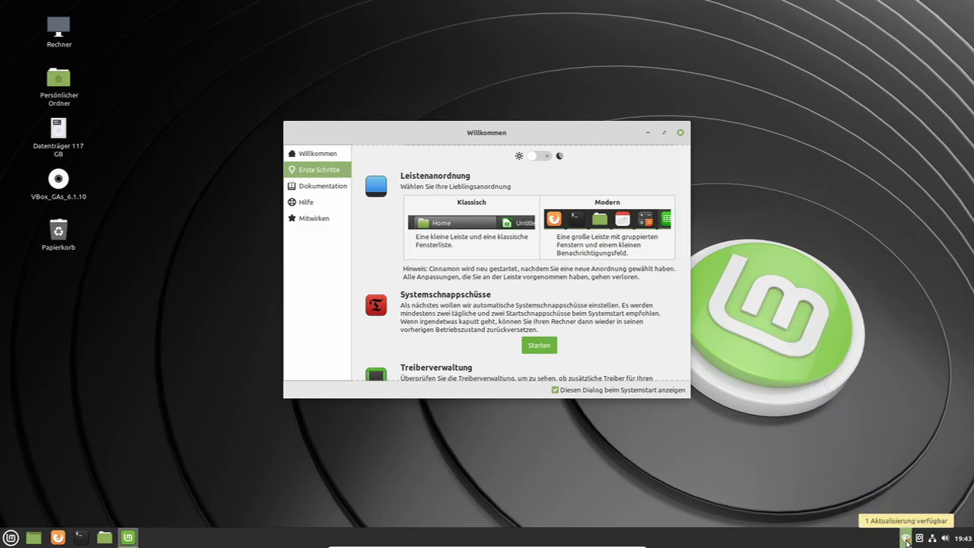
click(905, 541)
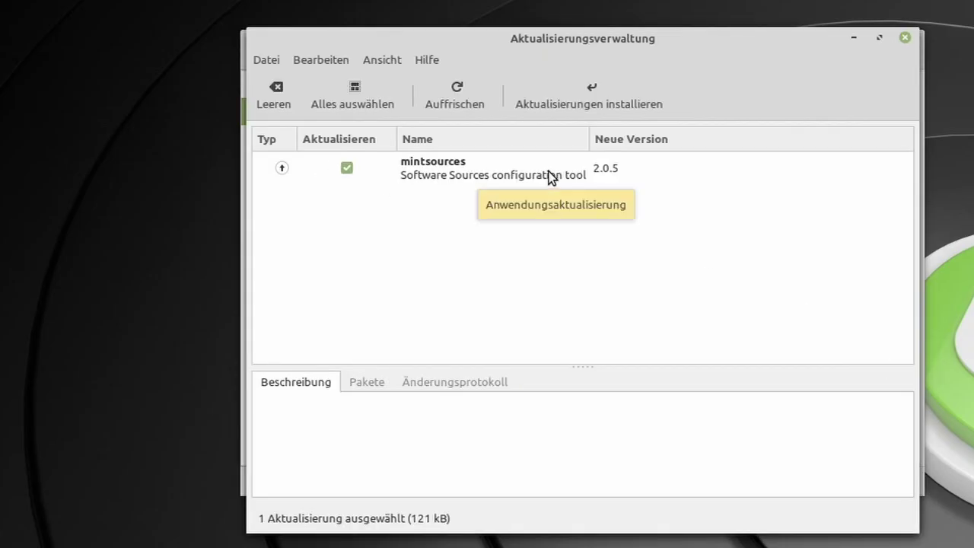
click(418, 169)
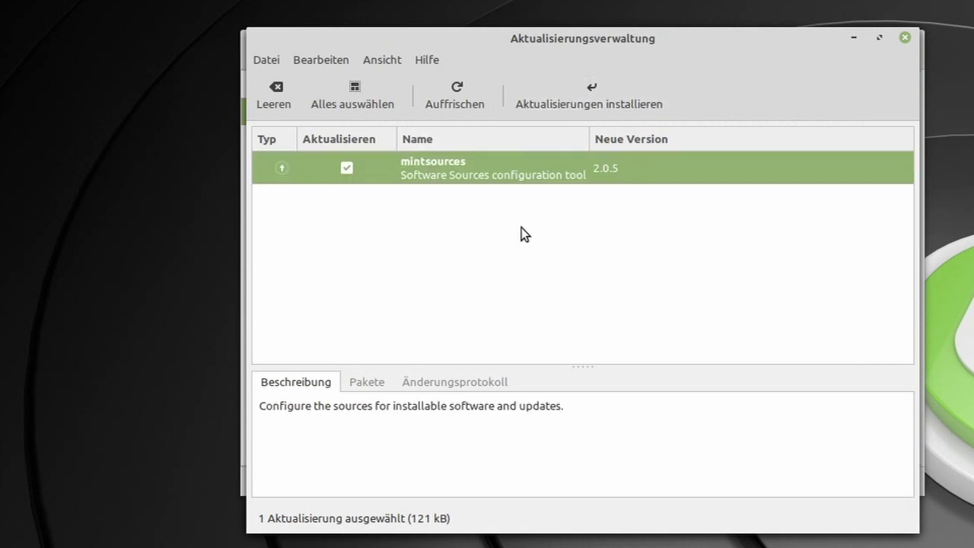
click(461, 97)
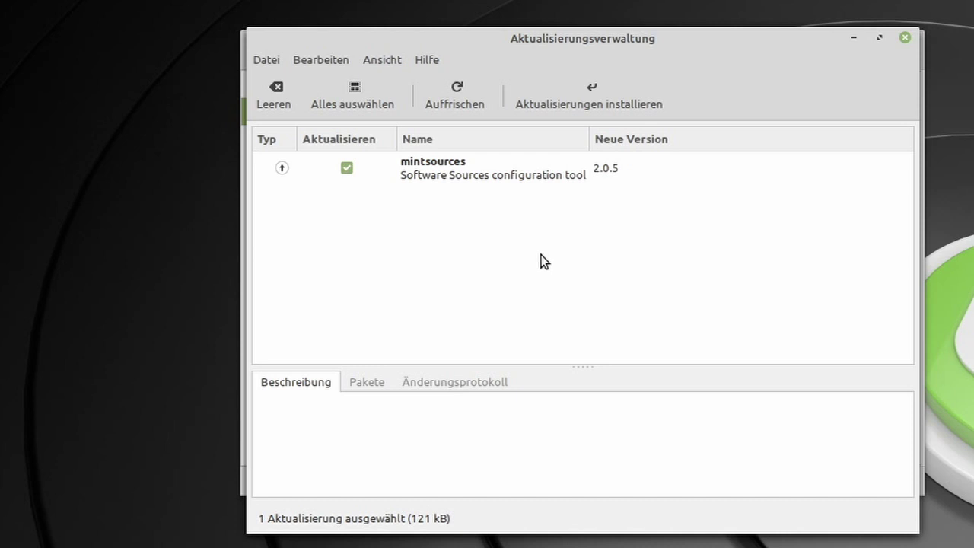
Step: Deselect the mintsources update and select it again for installation
click(347, 168)
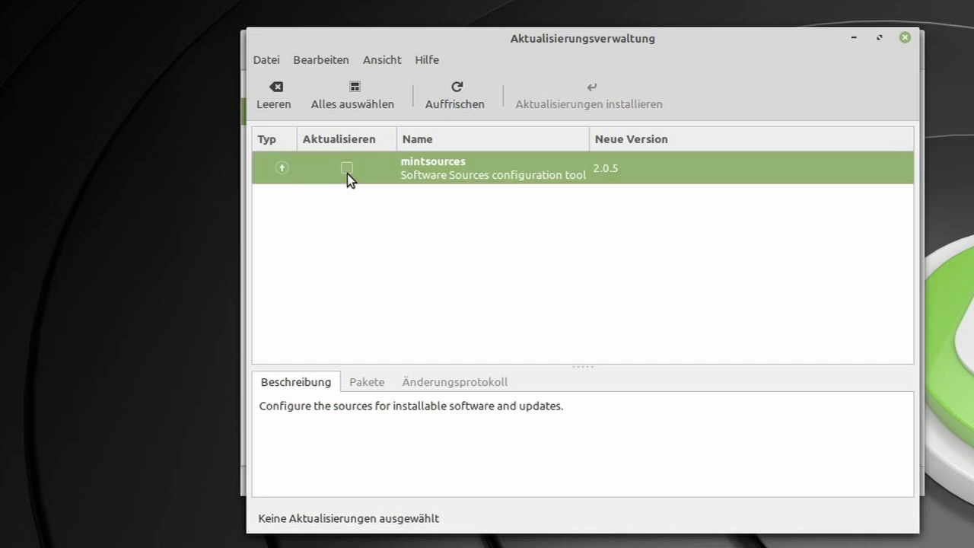
click(347, 168)
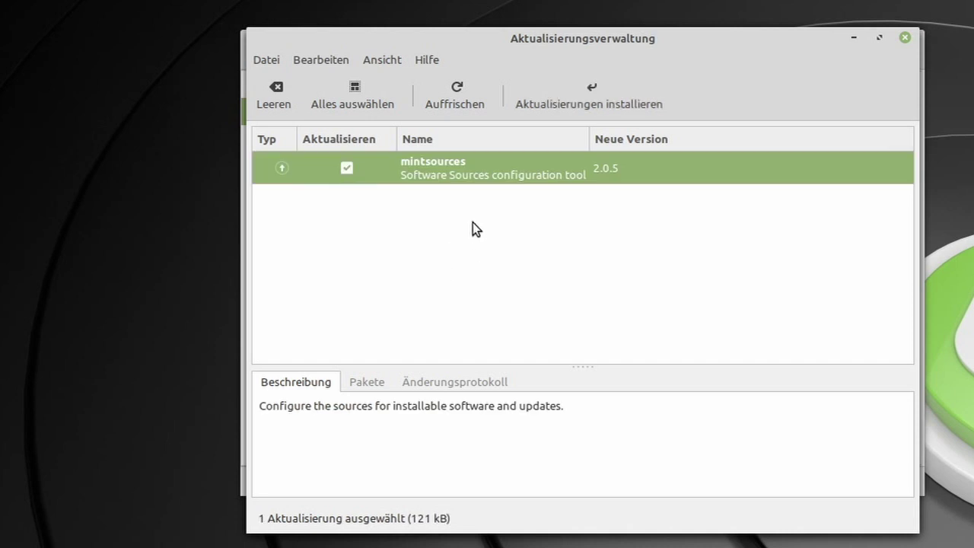
Step: Move the update manager window aside so that the welcome window behind it is partly uncovered
drag(590, 42, 631, 51)
drag(578, 84, 840, 133)
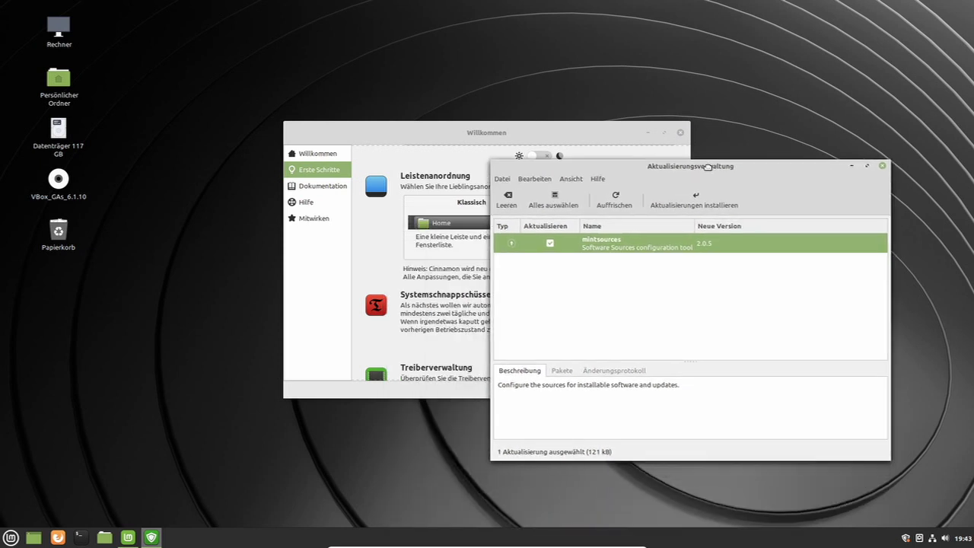
drag(708, 167, 739, 134)
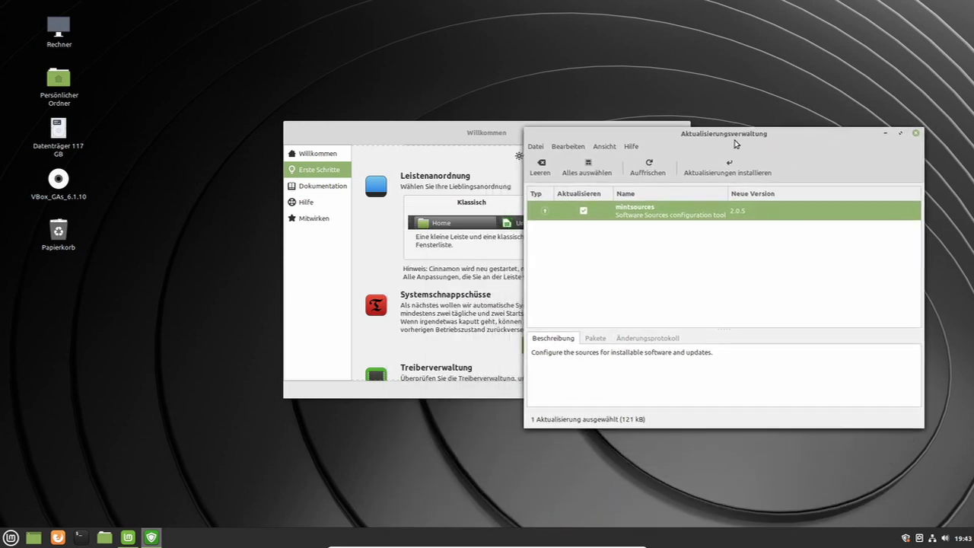
Step: Search the application menu for "time" to locate Timeshift, and close the menu without starting it
click(570, 149)
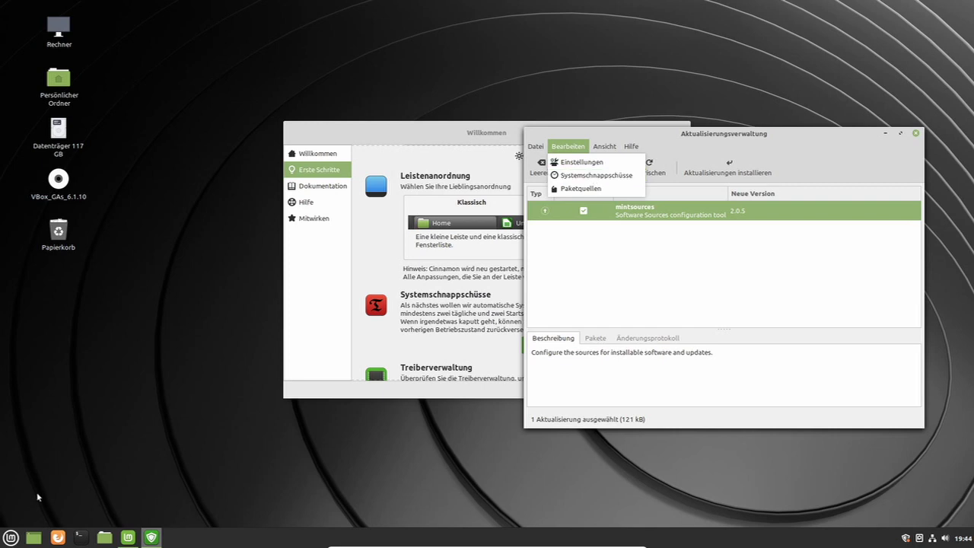
click(11, 538)
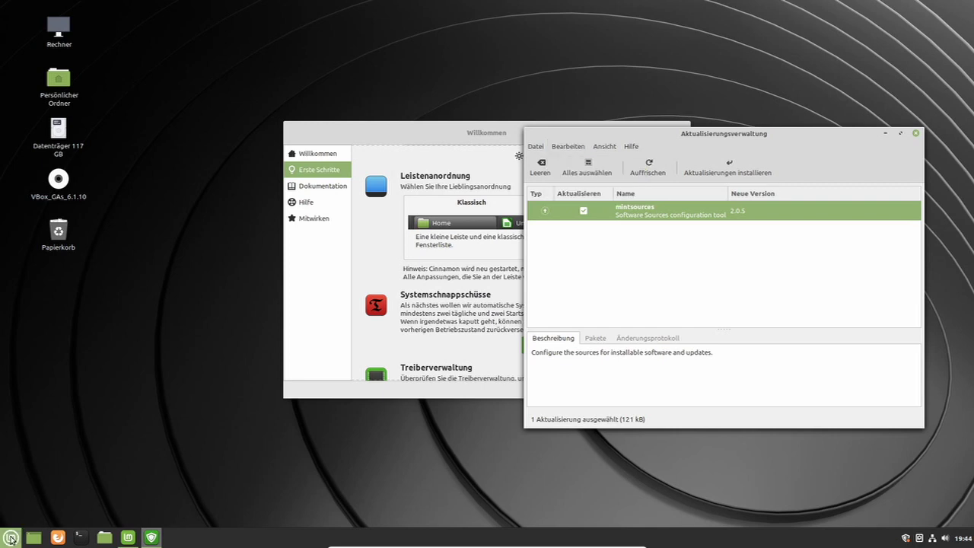
click(11, 537)
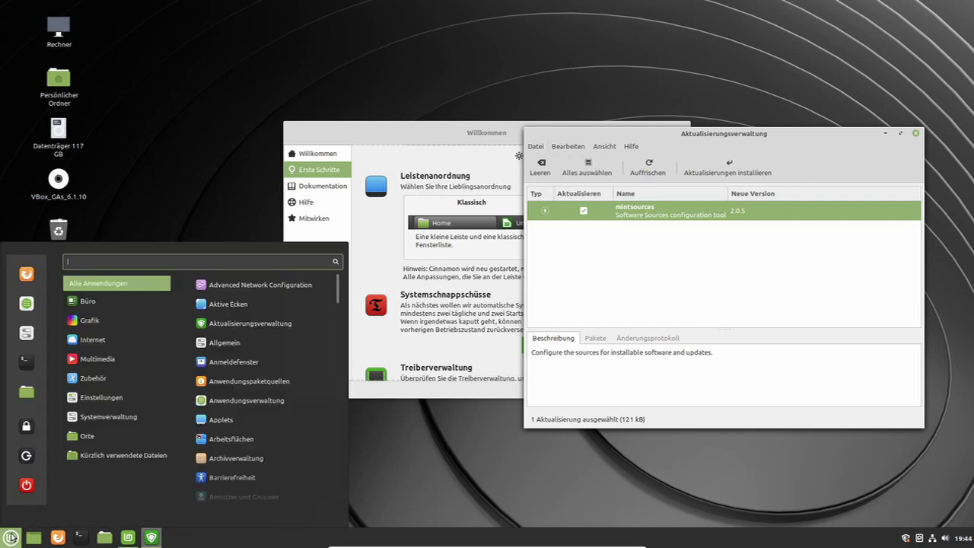
text(timel)
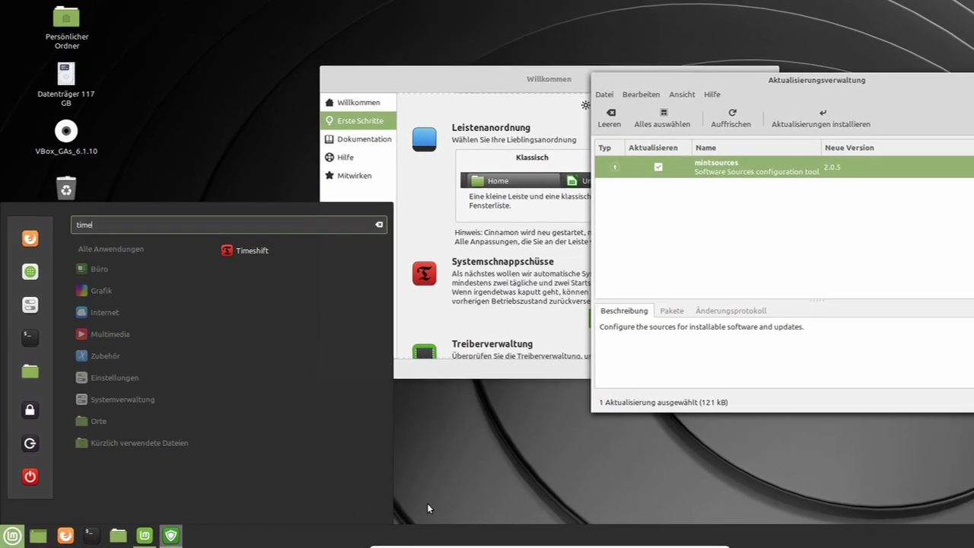
click(584, 495)
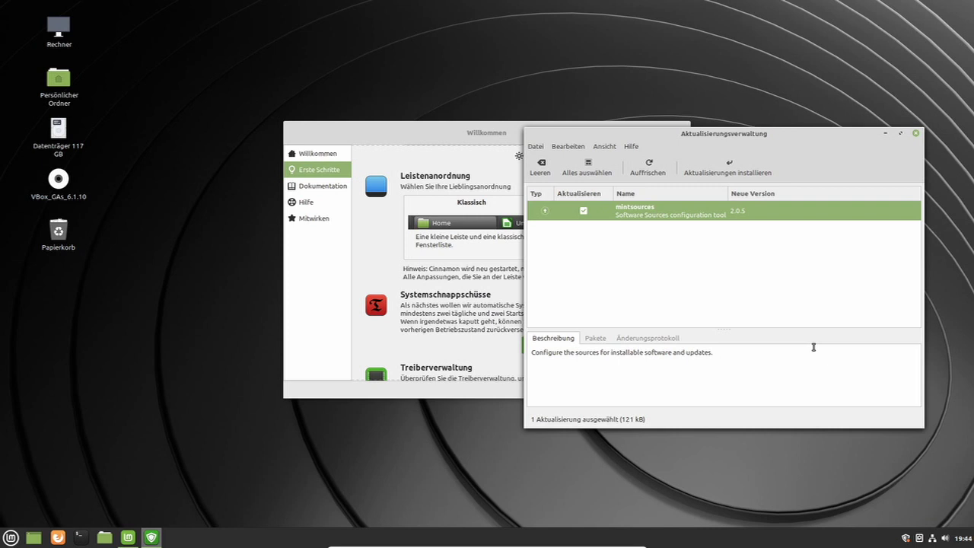
Step: Launch the system snapshot tool Timeshift from the update manager and authorise it with the account password
click(563, 147)
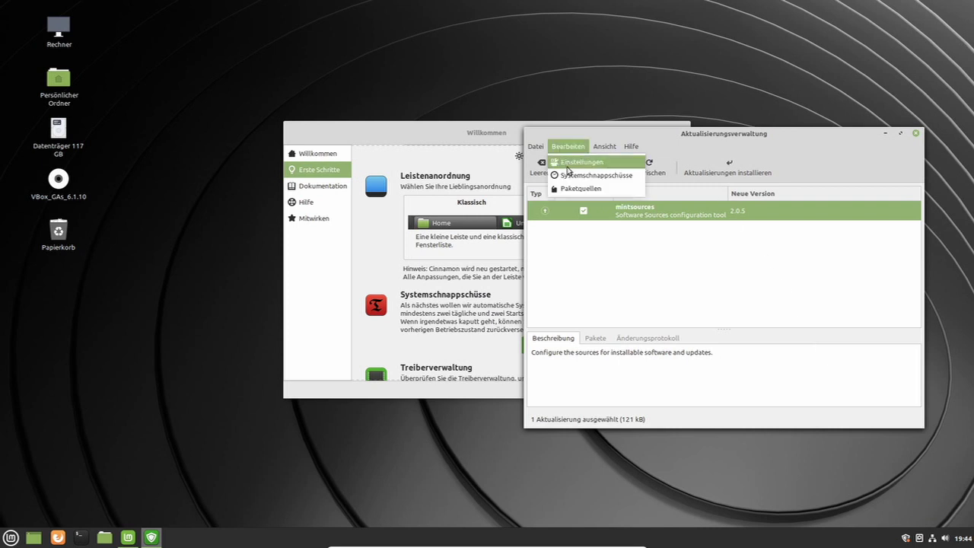
click(571, 177)
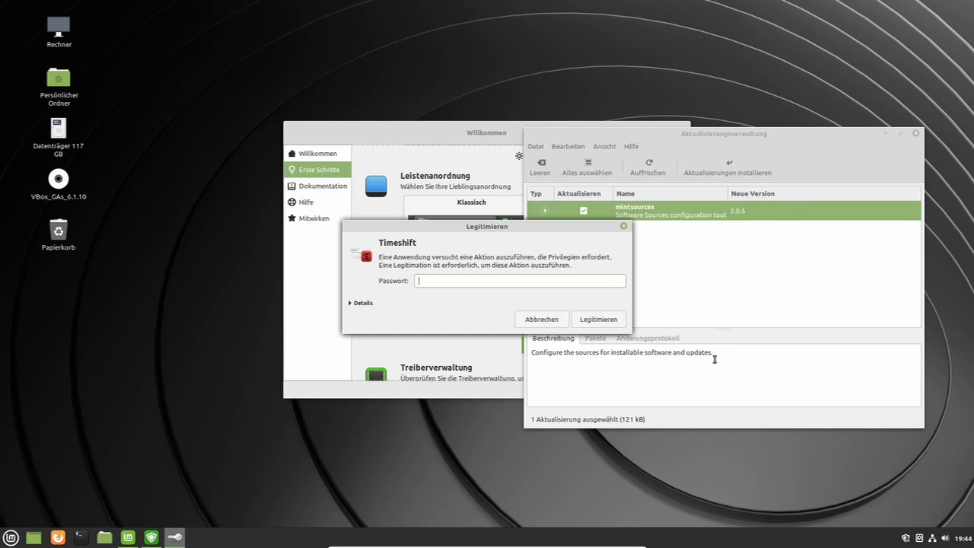
text(*)
key(Return)
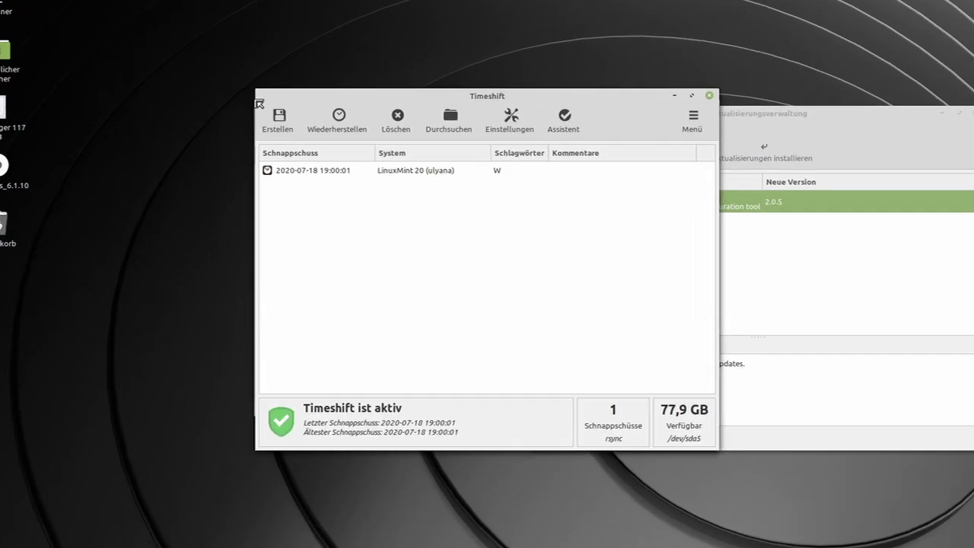
Step: Review the Timeshift settings for snapshot type, location, schedule, users, filters and date format, and confirm them
click(508, 162)
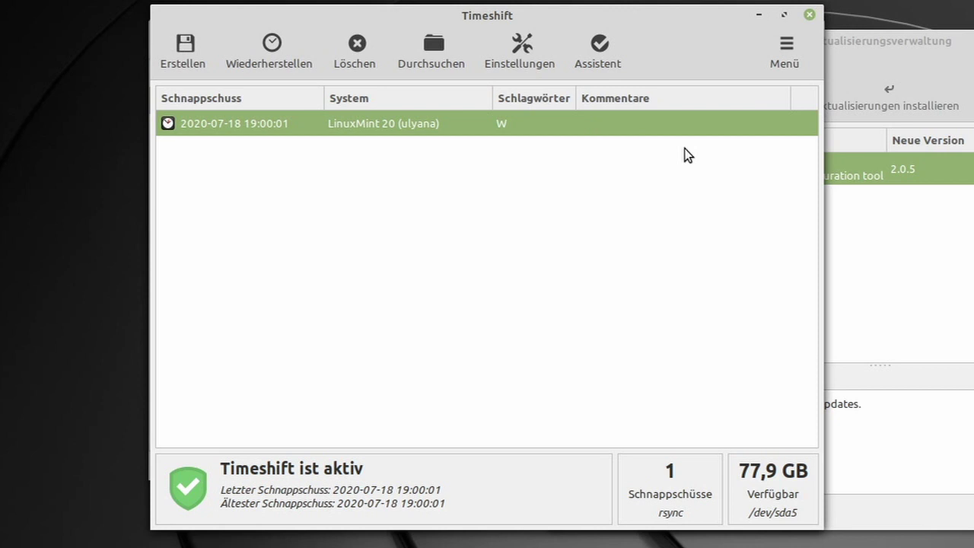
click(508, 49)
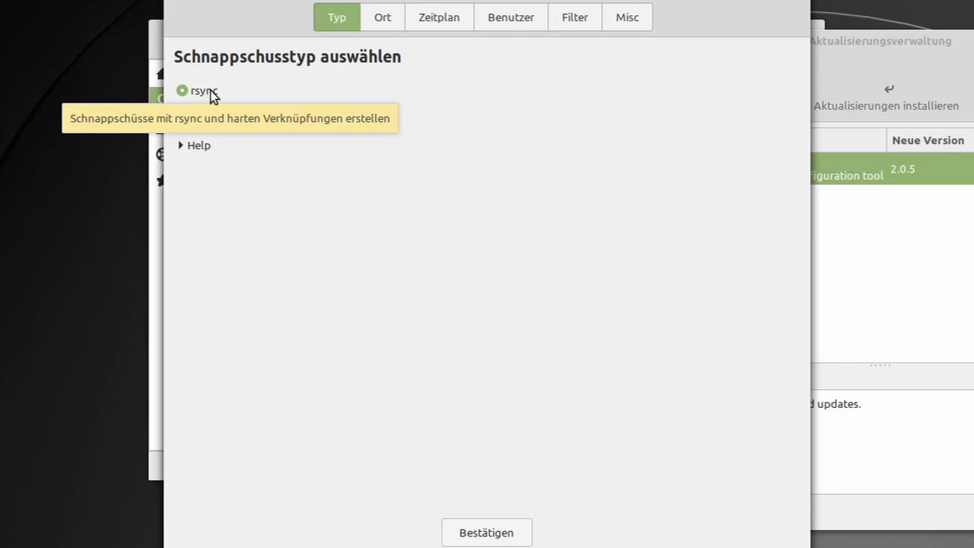
click(386, 20)
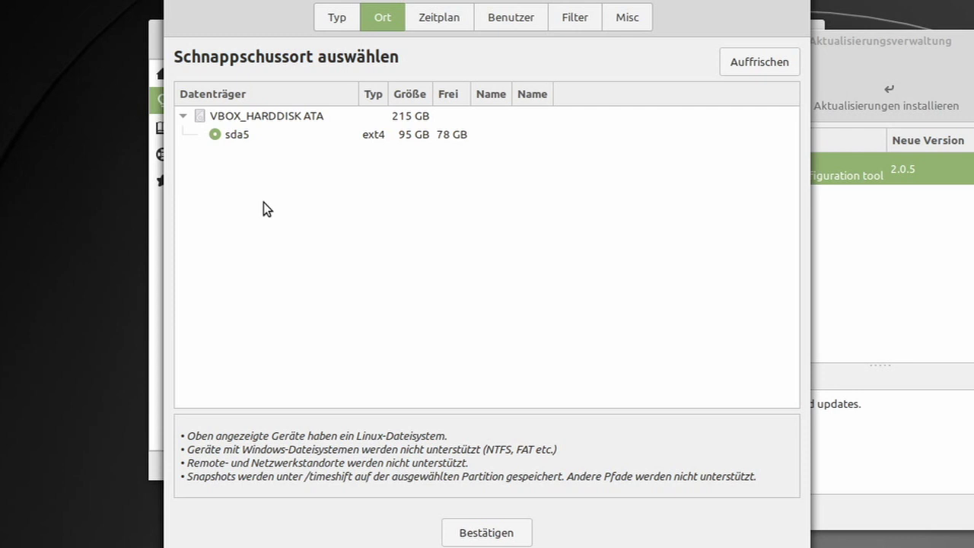
click(437, 21)
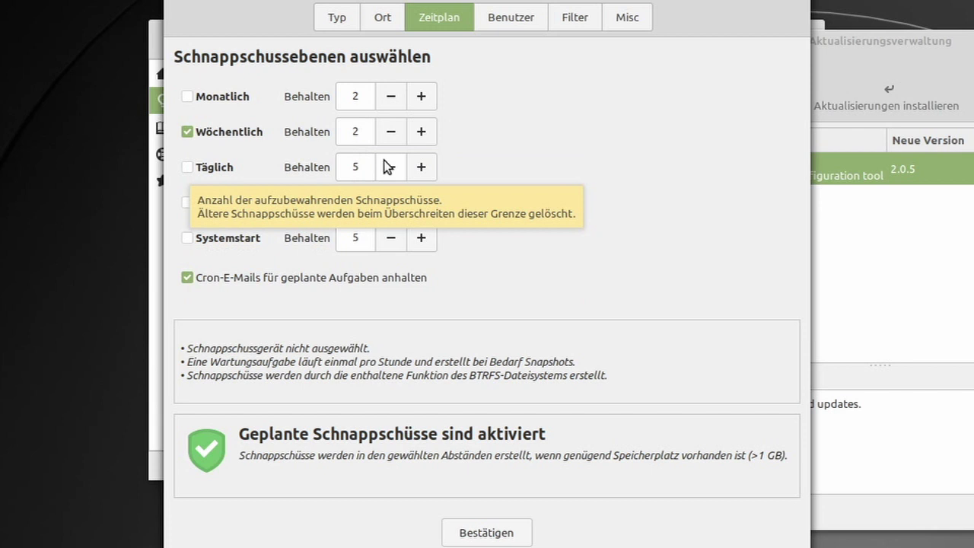
click(512, 23)
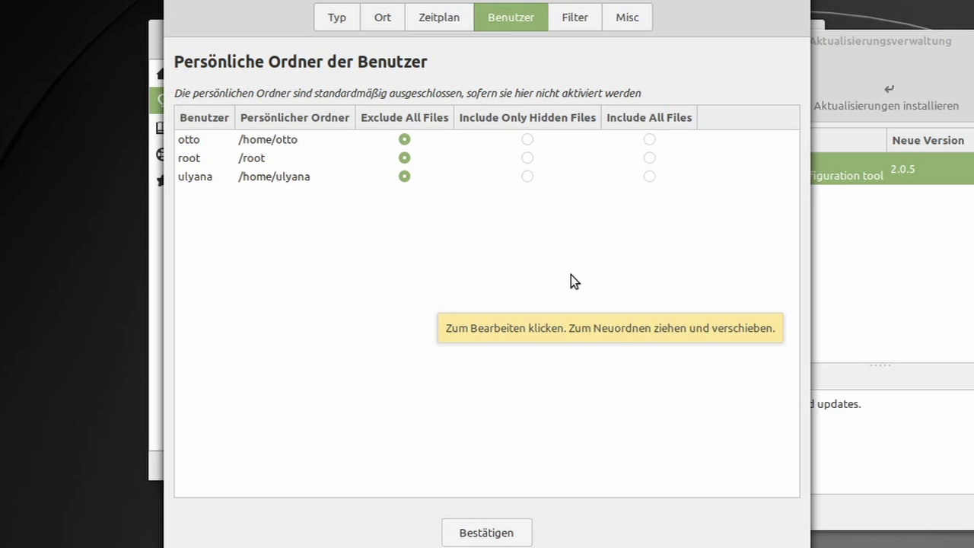
click(572, 15)
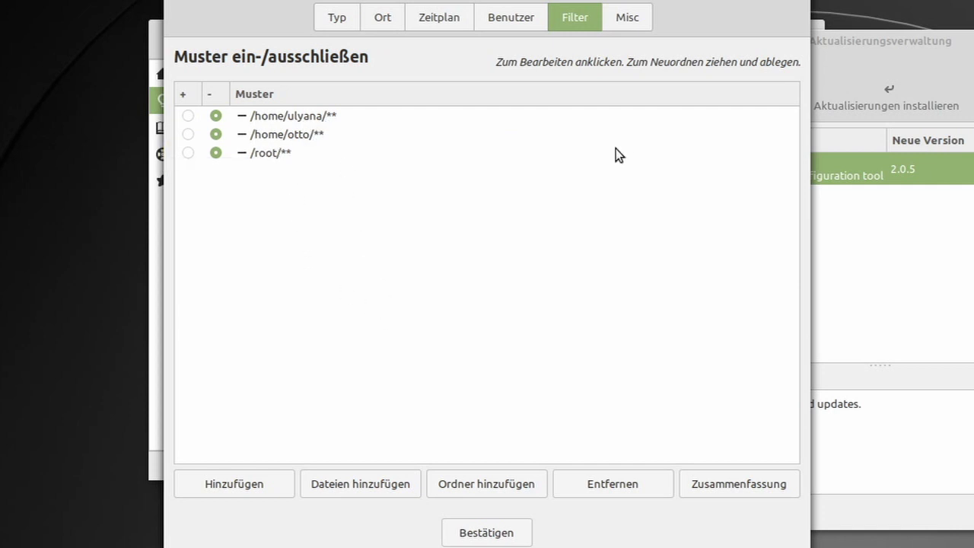
click(623, 19)
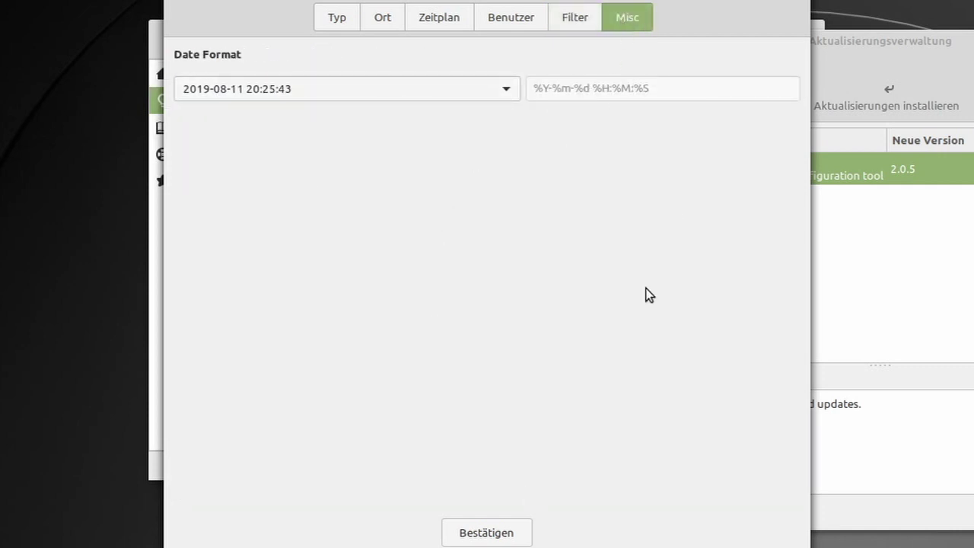
click(486, 533)
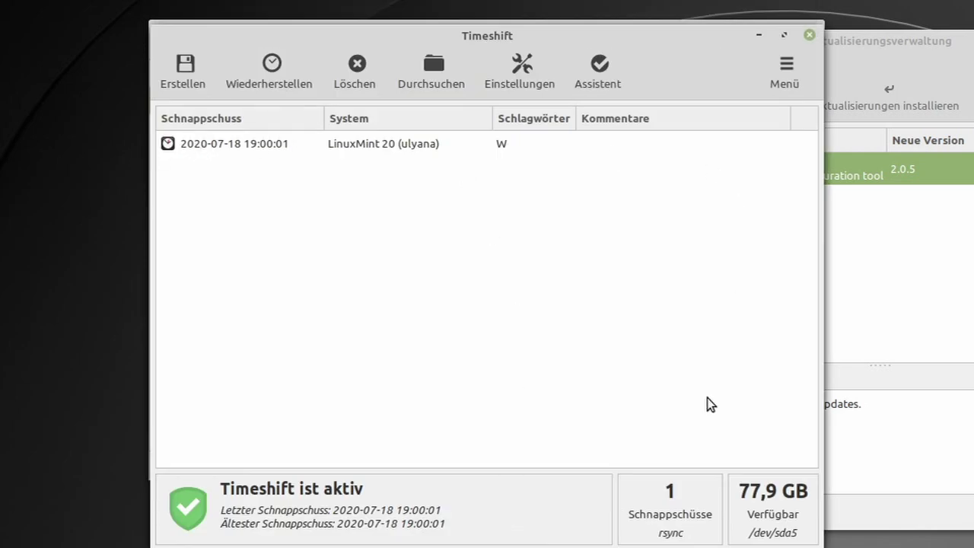
Step: Start creating a new Timeshift snapshot, move its progress window aside and cancel the running process
click(185, 72)
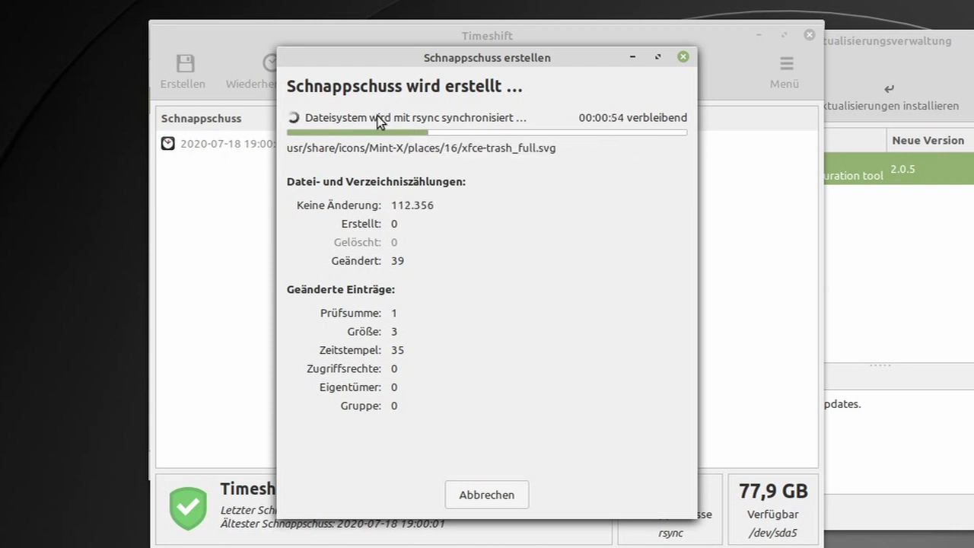
drag(512, 56, 806, 32)
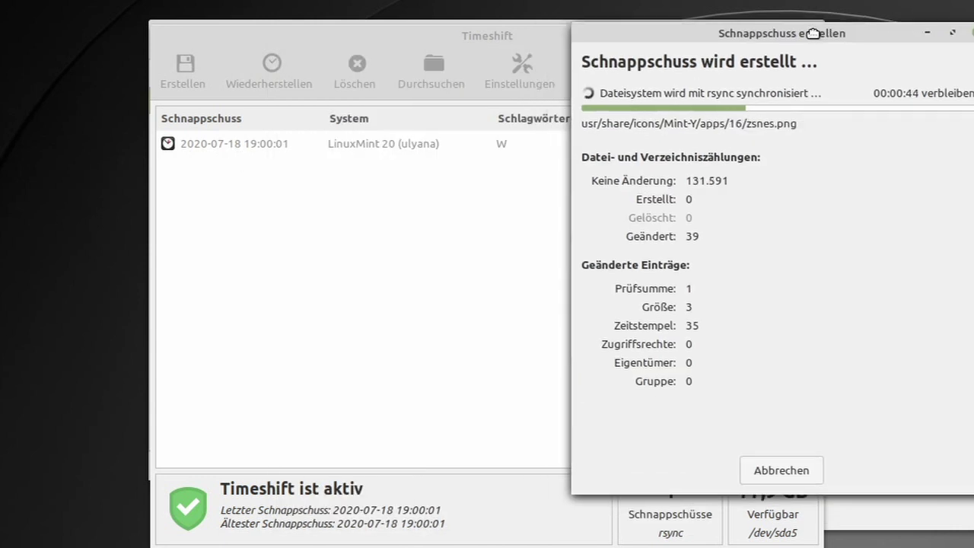
click(777, 477)
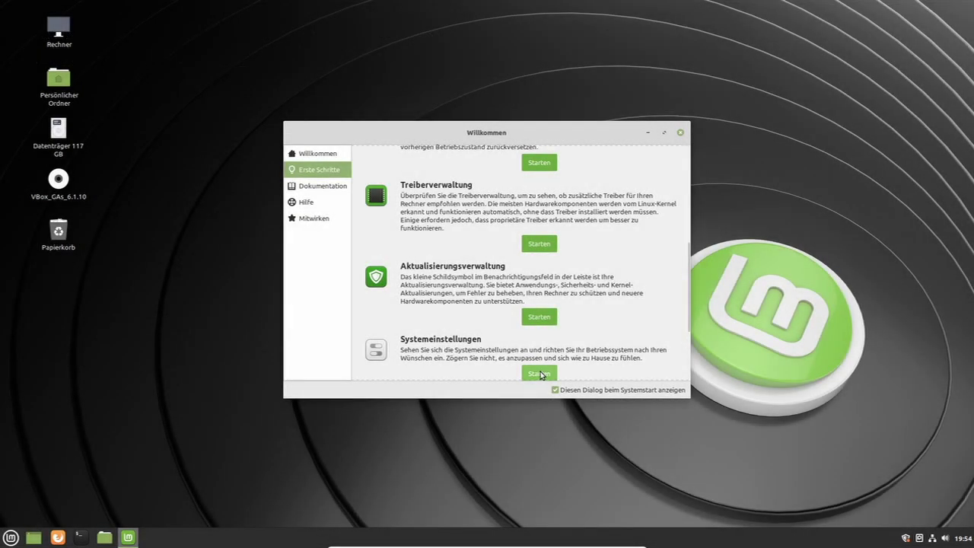
Step: Open the system settings from the welcome window and disable all desktop effects, including list fading and the session start animation
click(540, 374)
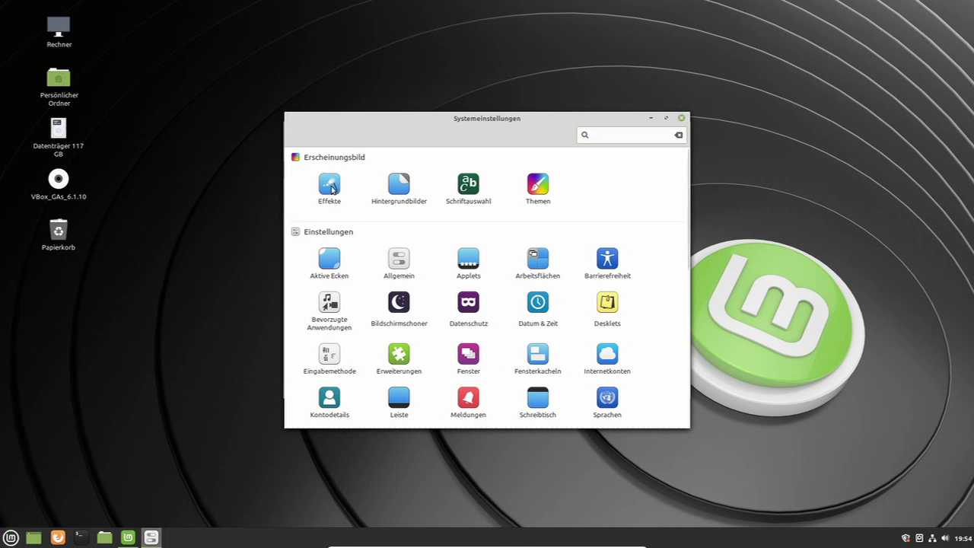
click(330, 186)
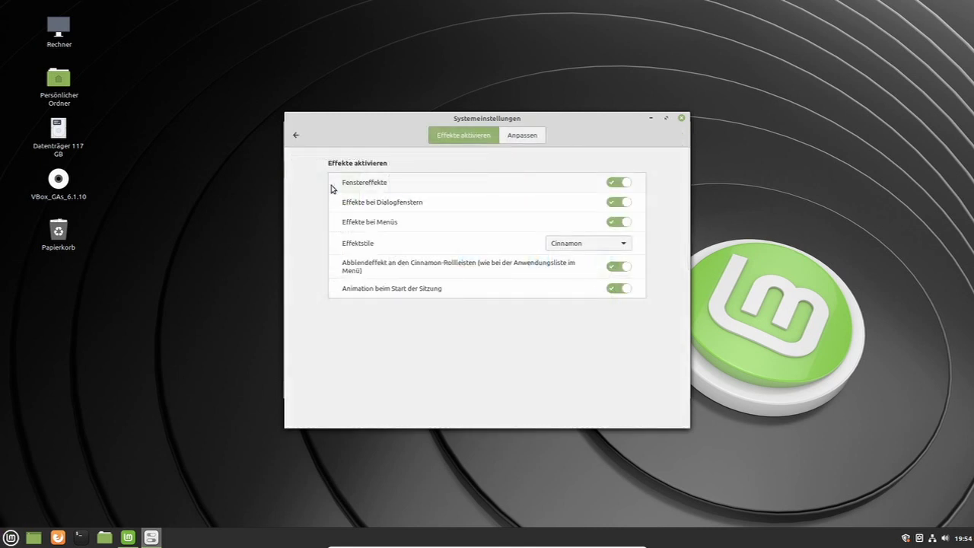
click(608, 184)
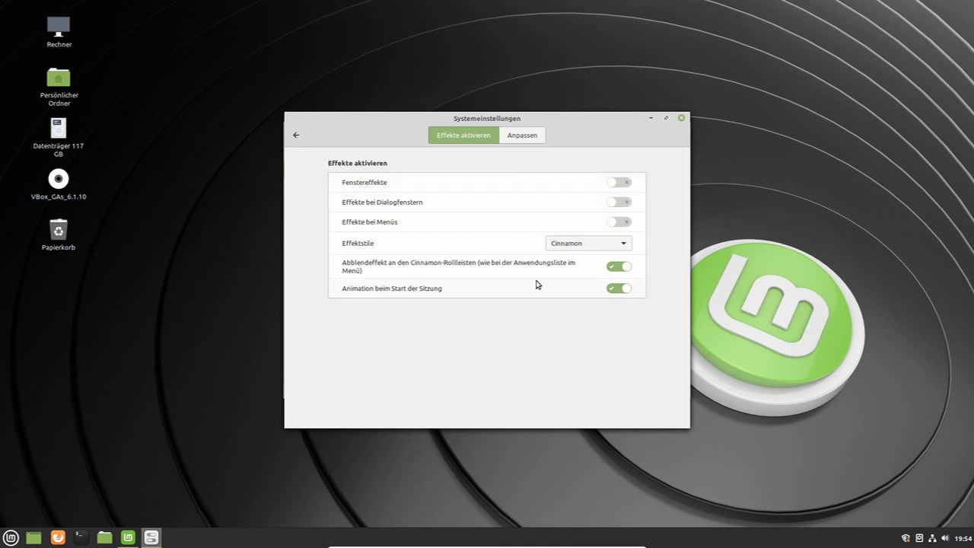
click(610, 268)
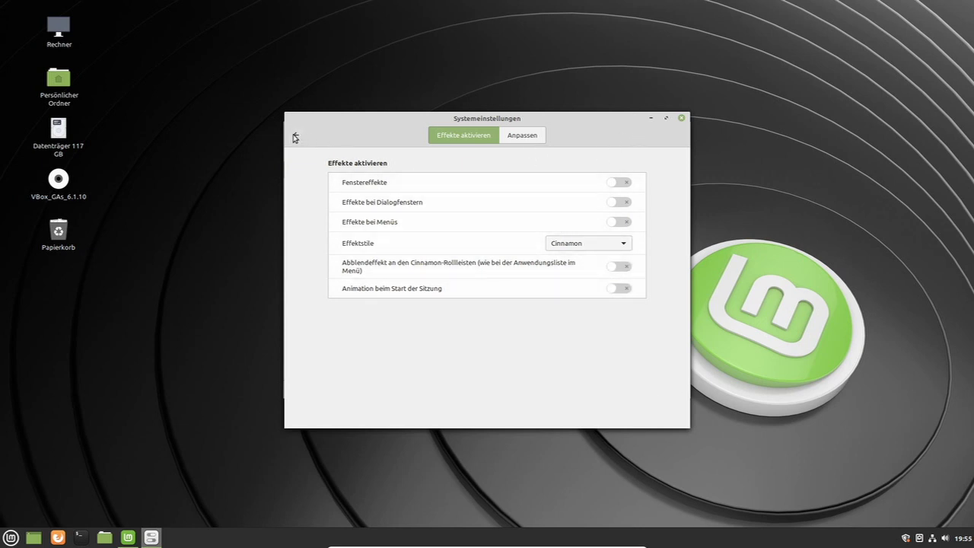
click(296, 136)
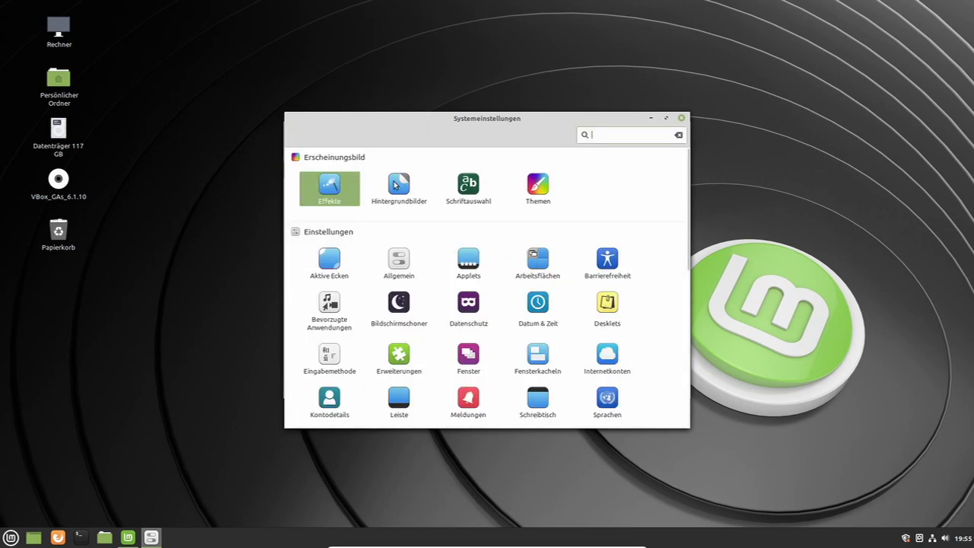
Step: Set the Wave picture from the Ulyana collection as desktop background and close the system settings and welcome windows
click(397, 197)
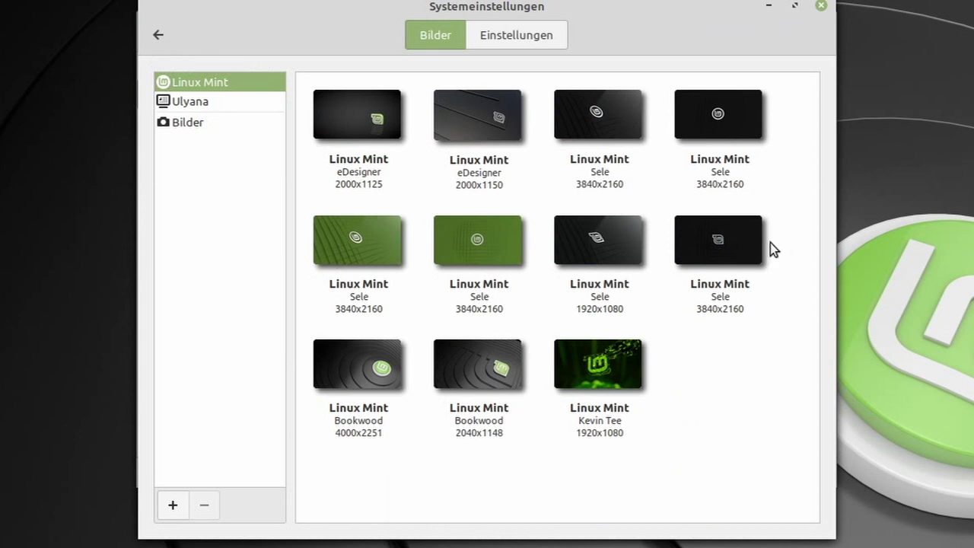
click(212, 99)
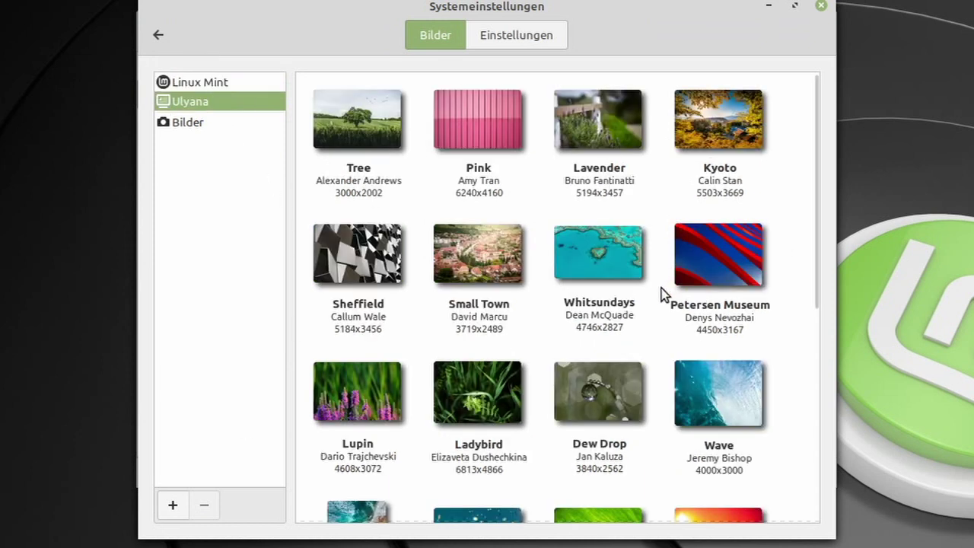
scroll(503, 358, down, 3)
click(201, 134)
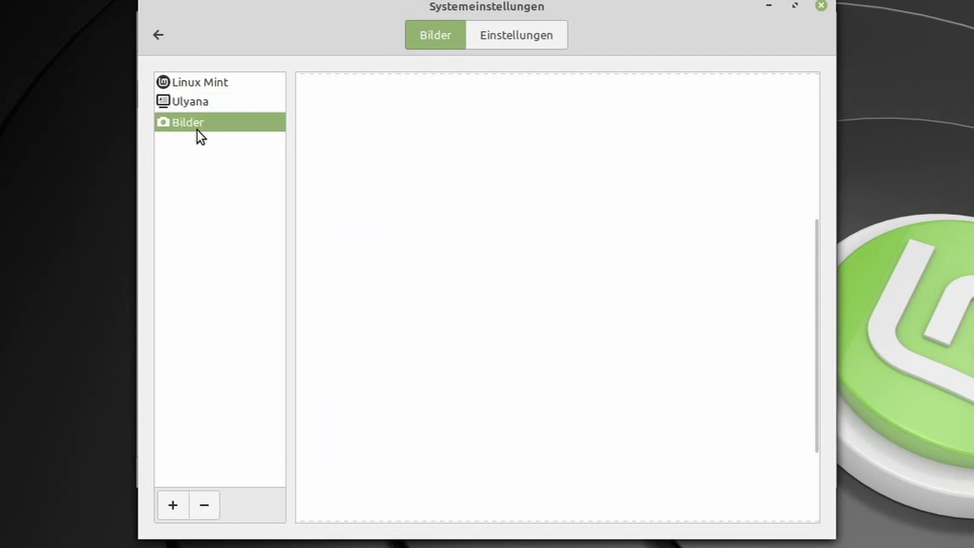
click(181, 104)
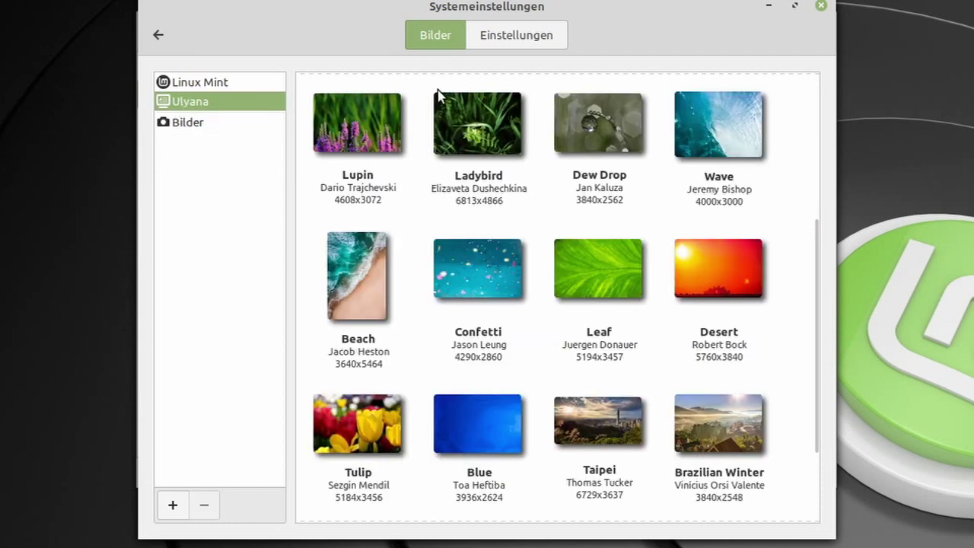
scroll(609, 217, up, 2)
click(727, 210)
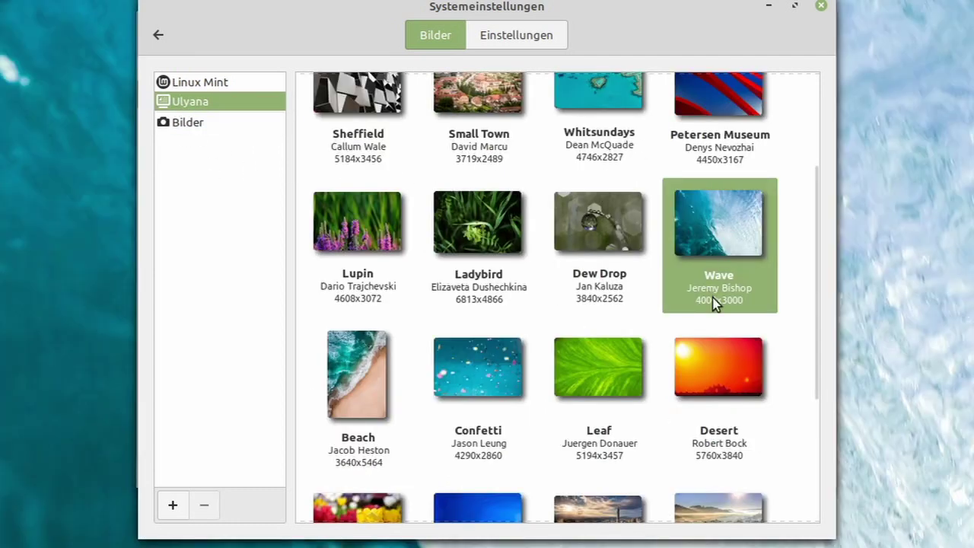
click(821, 5)
click(822, 27)
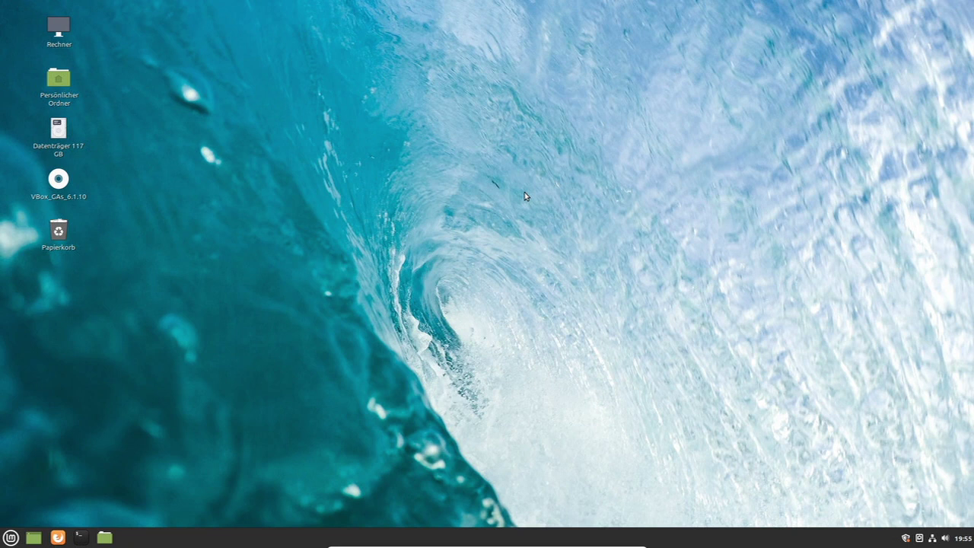
Step: Open the background settings directly from the desktop and display the Linux Mint picture collection
right_click(304, 368)
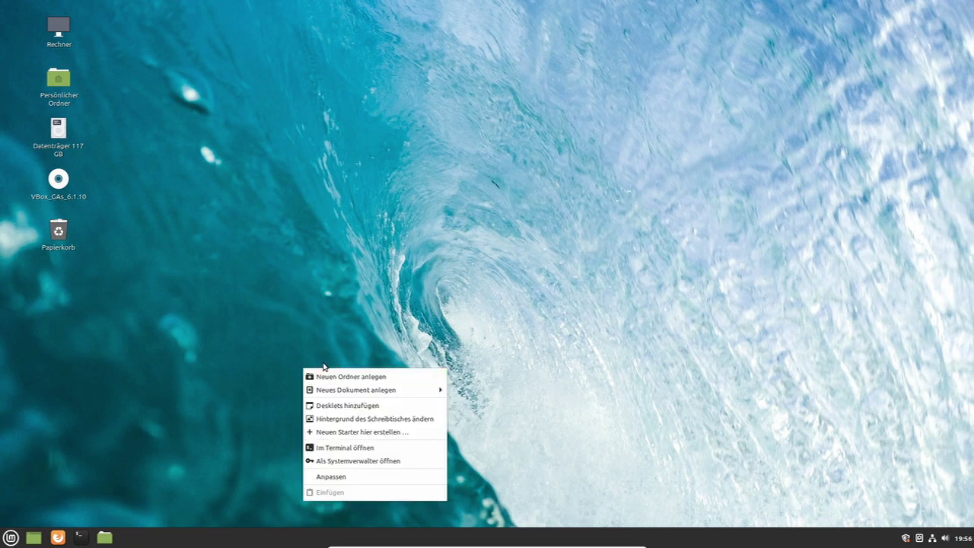
click(381, 421)
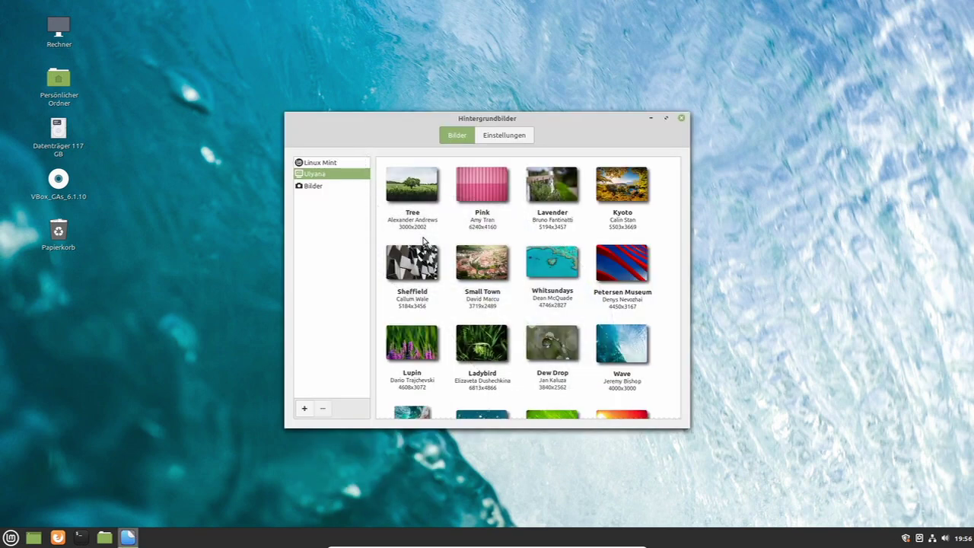
click(334, 163)
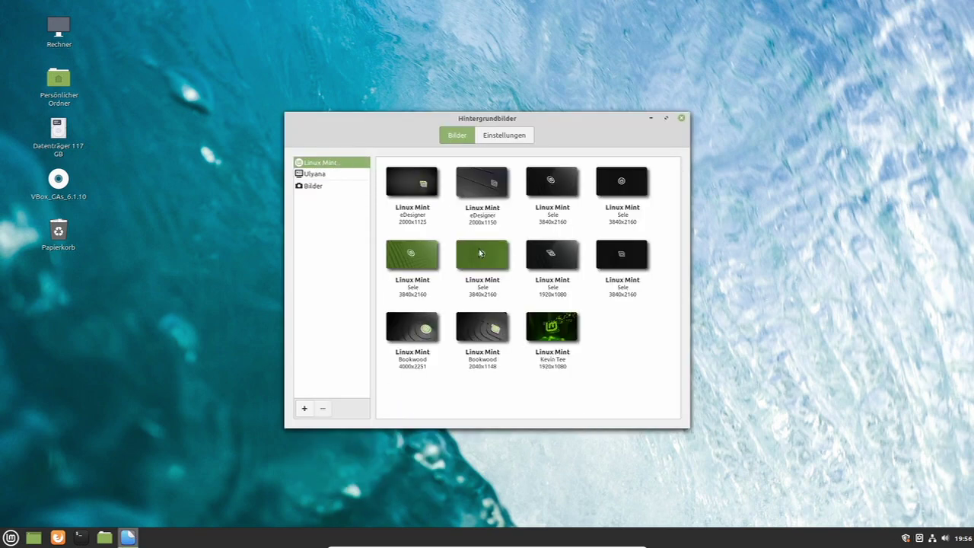
Step: Set the 4000x2251 Bookwood picture from the Linux Mint collection as desktop background and close the background settings
click(425, 334)
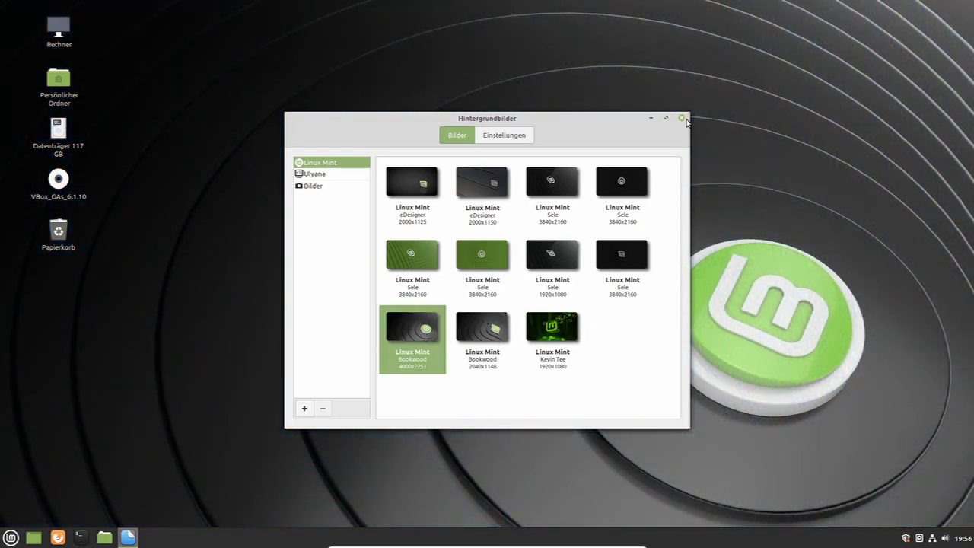
click(683, 118)
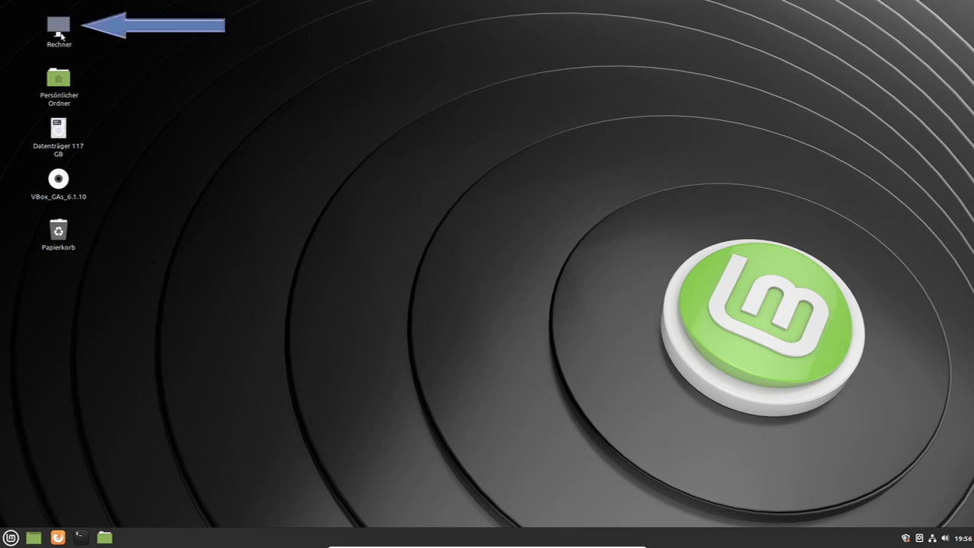
Step: Open the Rechner view in the file manager and eject the VBox_GAs_6.1.10 disc from the desktop
double_click(60, 32)
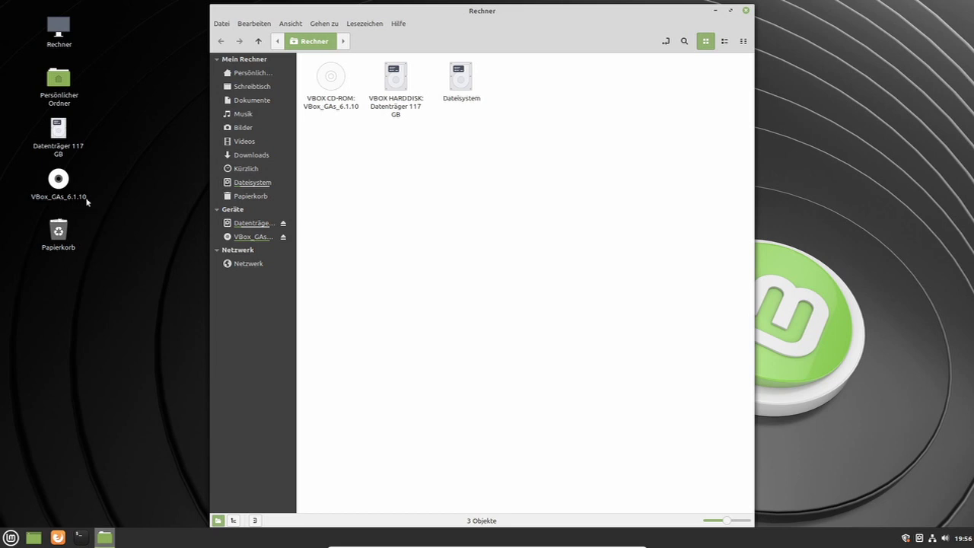
click(62, 193)
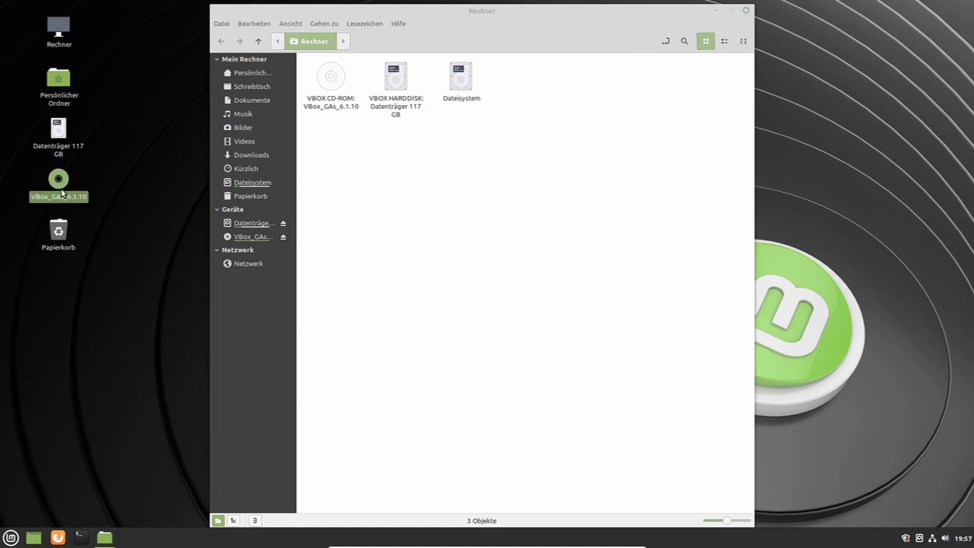
right_click(62, 193)
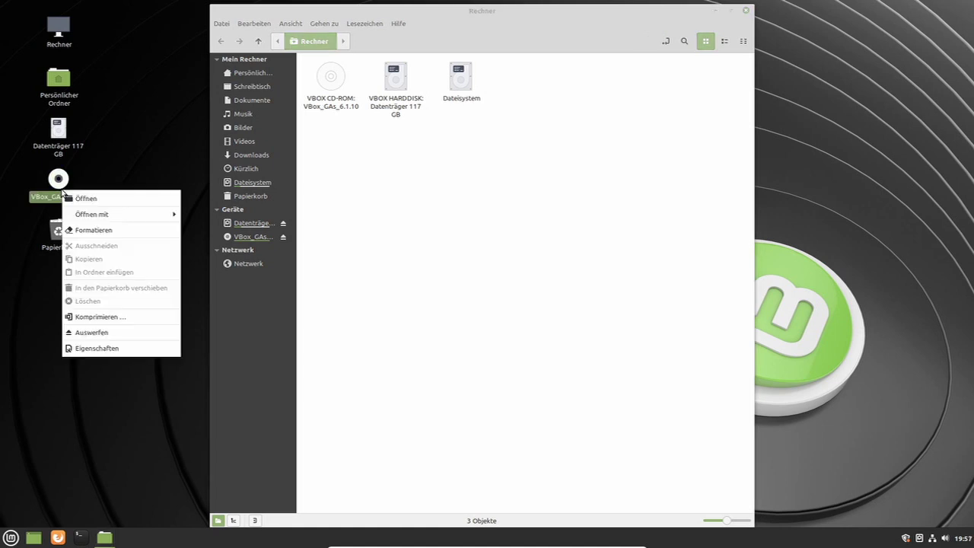
click(98, 336)
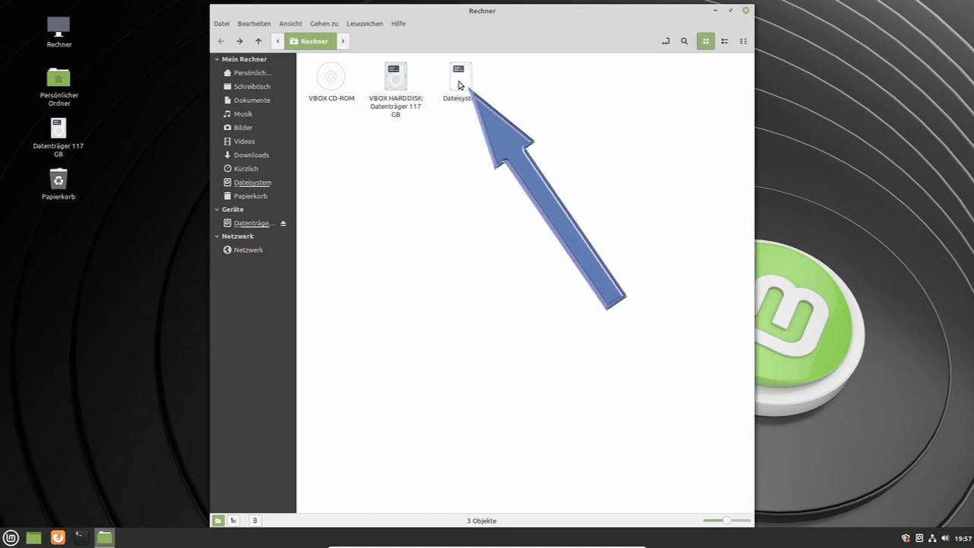
Step: Look through the root file system, personal folders, recently used files and trash in the file manager, then close it
double_click(459, 85)
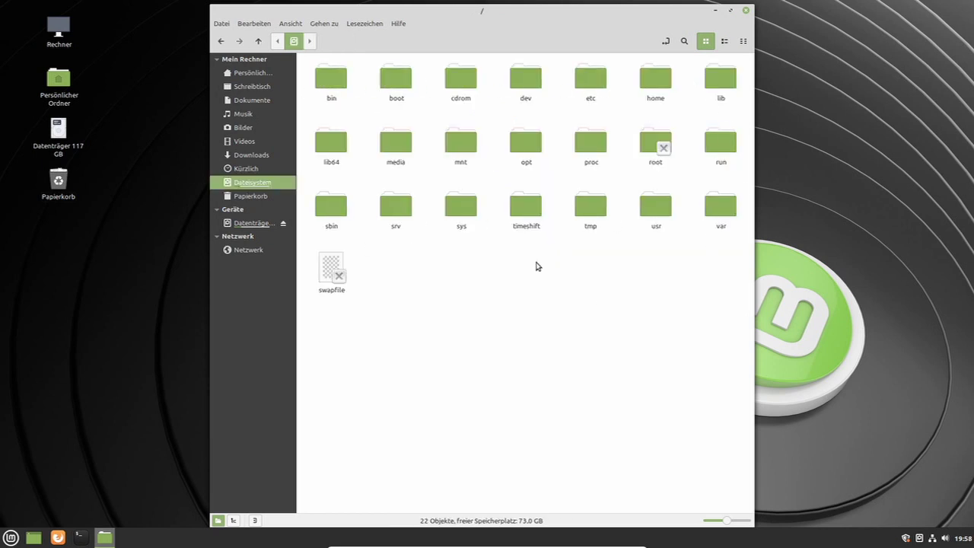
click(264, 87)
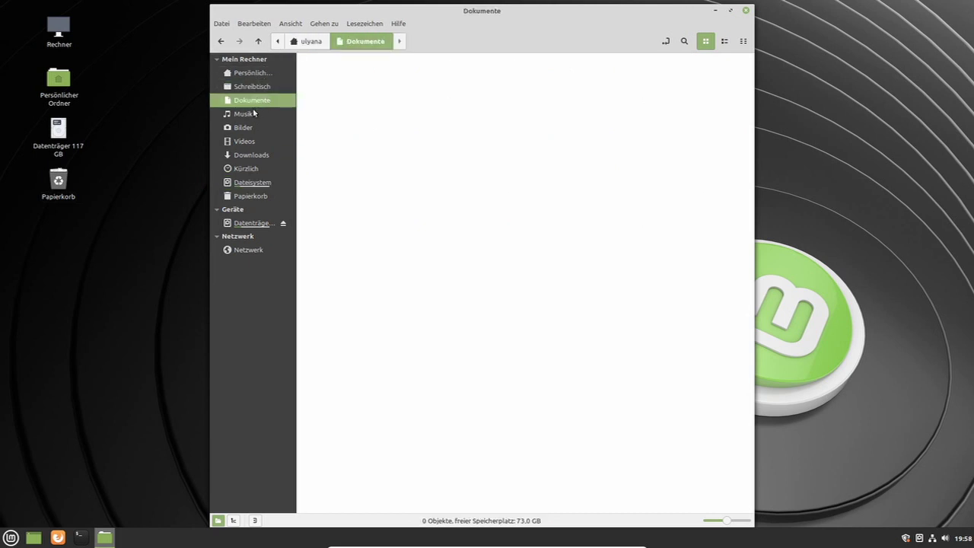
click(247, 115)
click(243, 127)
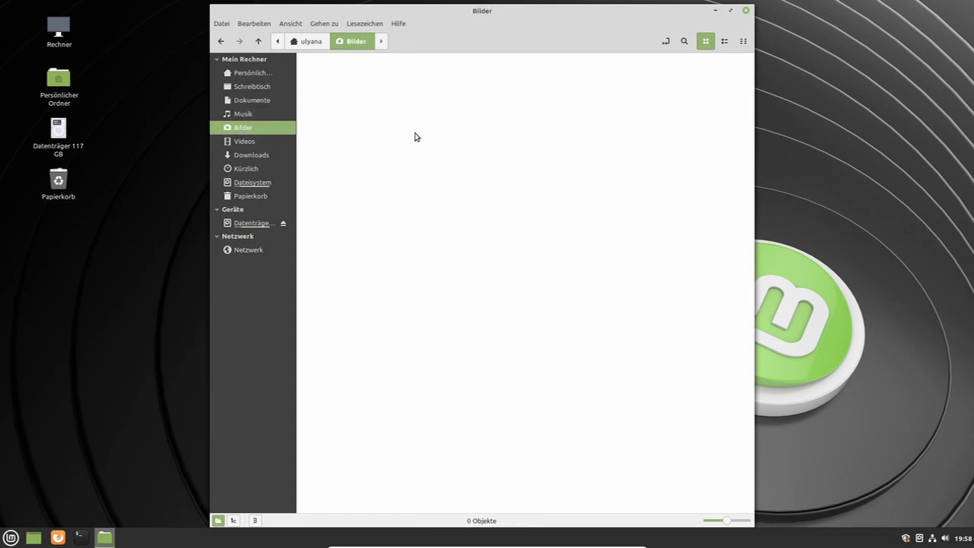
click(245, 142)
click(259, 155)
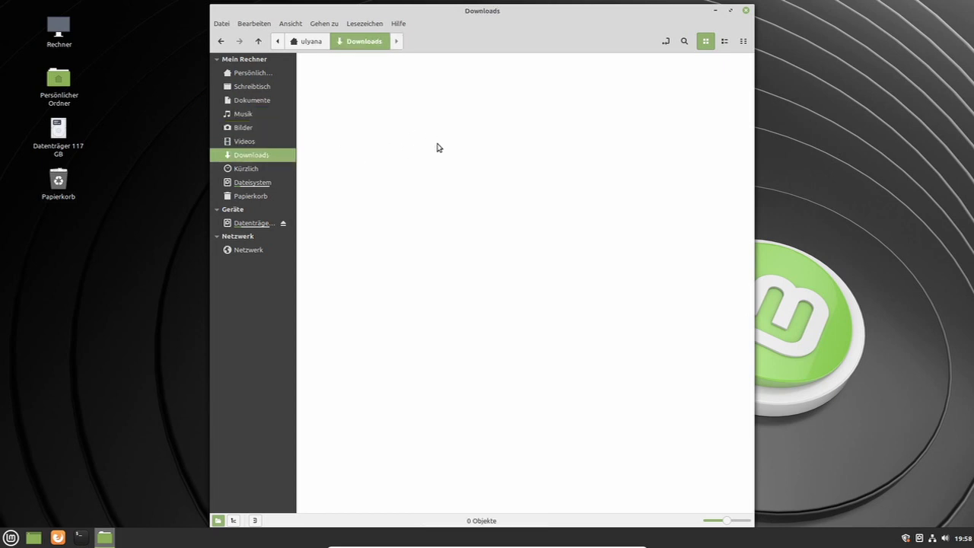
click(246, 168)
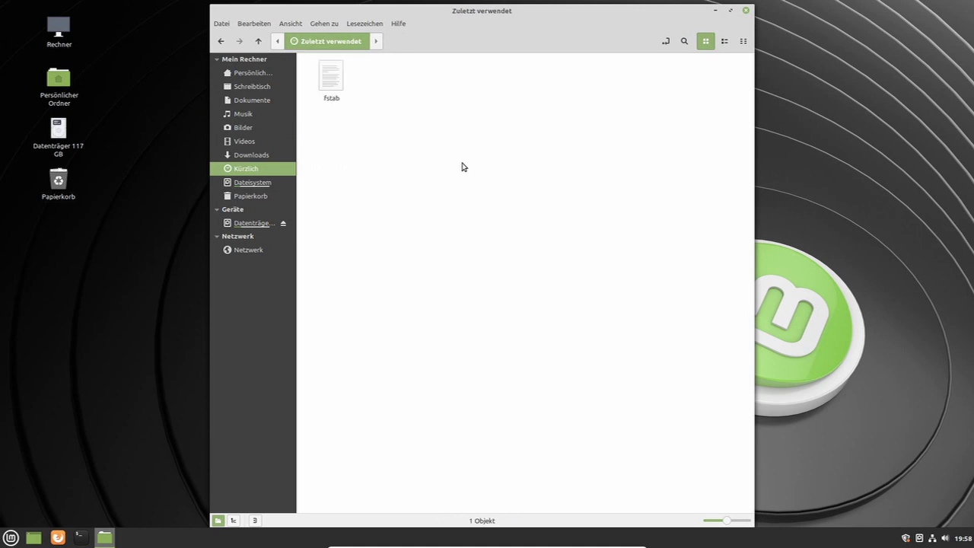
click(251, 183)
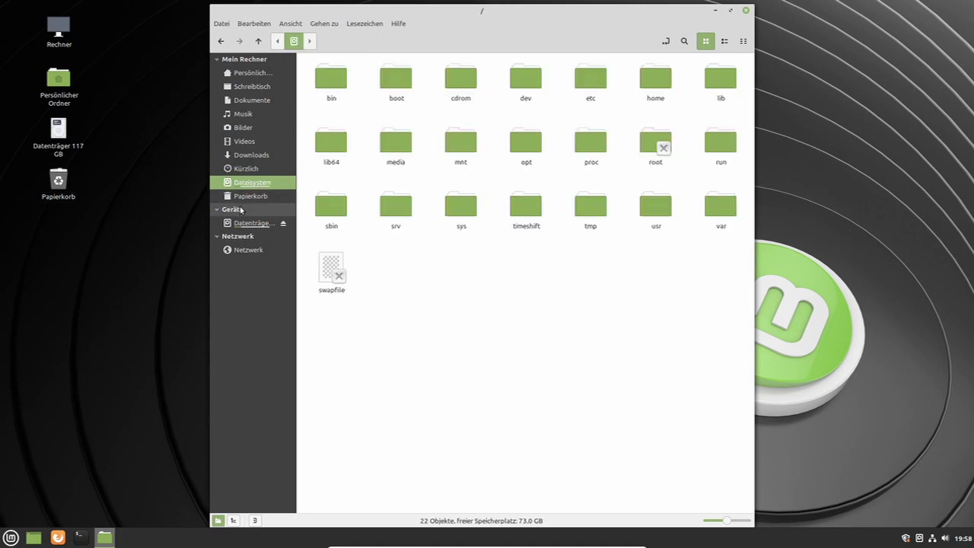
click(248, 197)
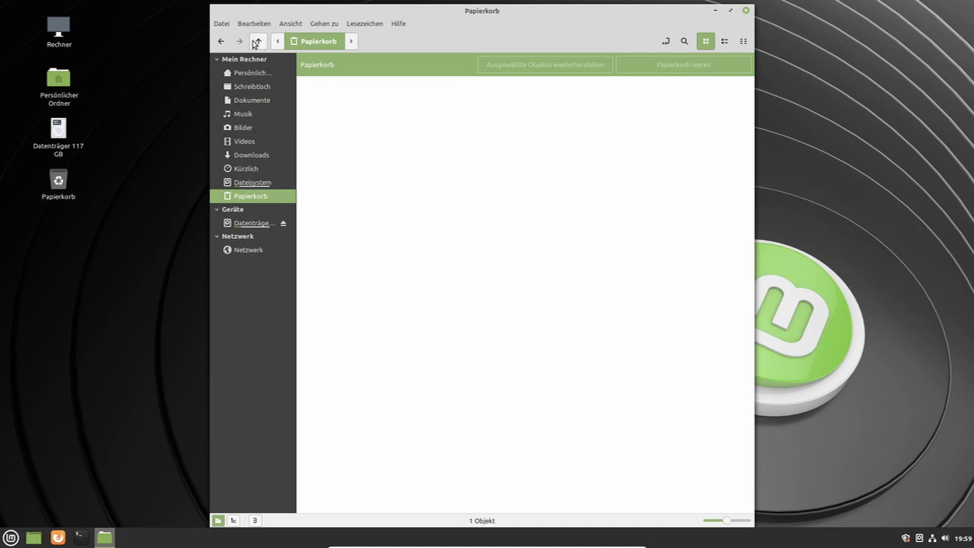
click(220, 42)
click(220, 42)
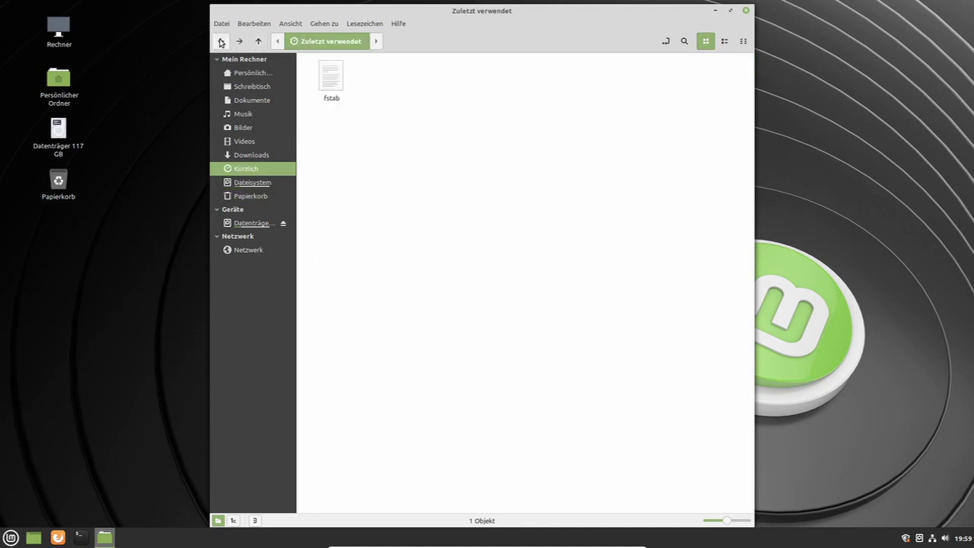
click(220, 42)
click(745, 11)
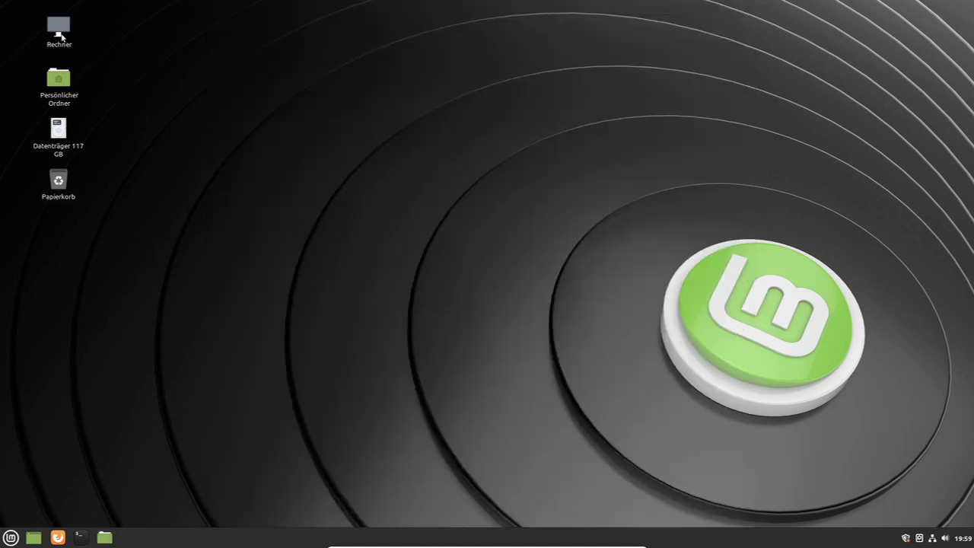
Step: Browse the 117 GB Windows volume from Rechner through Users and Default to Music, go back up to Default and return to the desktop
double_click(60, 29)
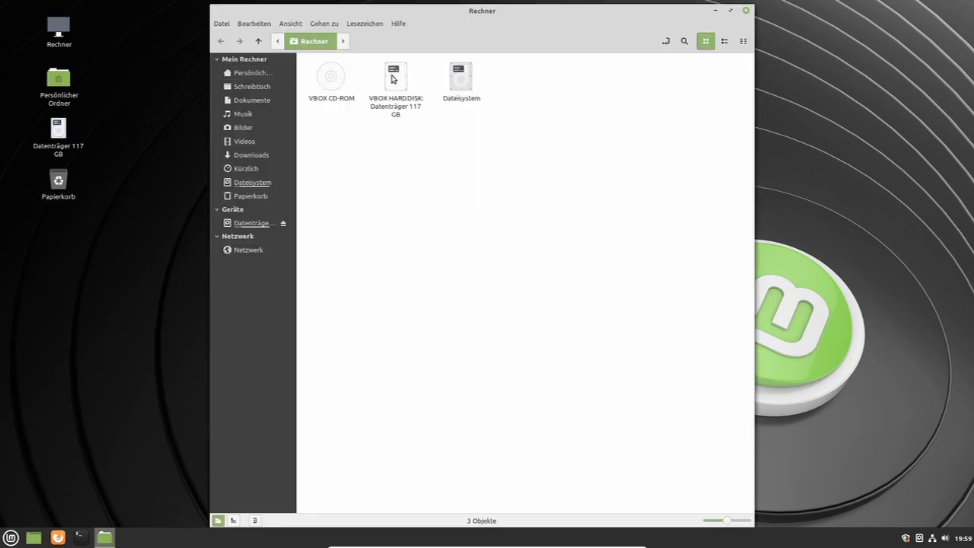
double_click(393, 79)
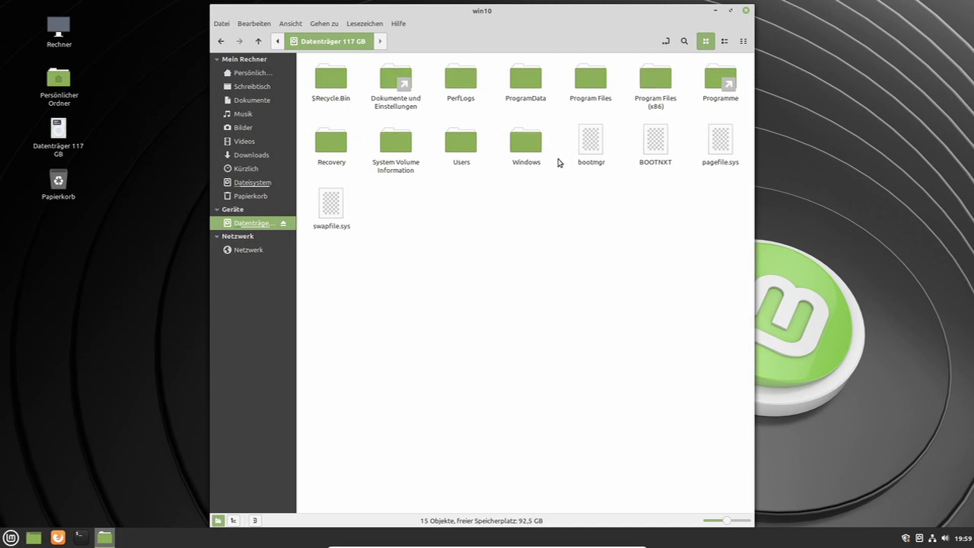
double_click(462, 145)
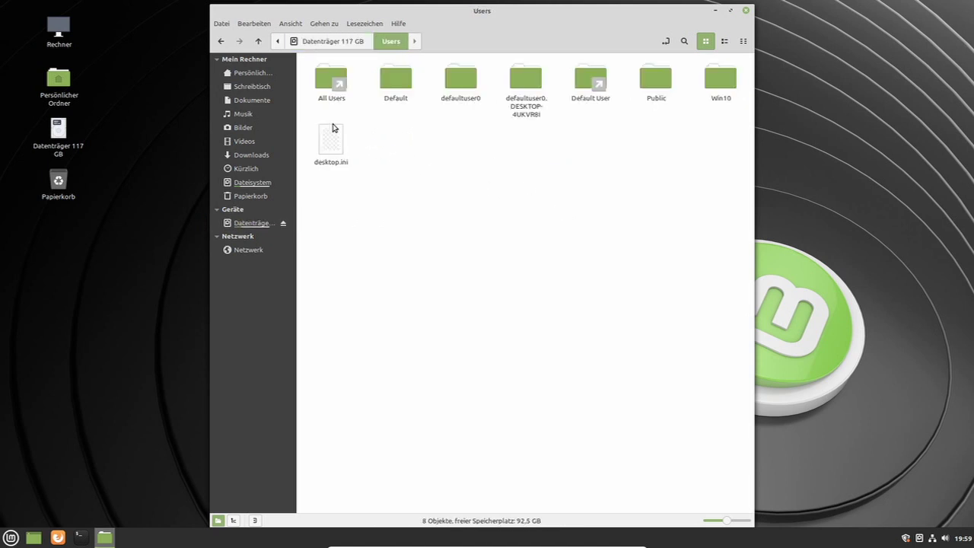
double_click(401, 80)
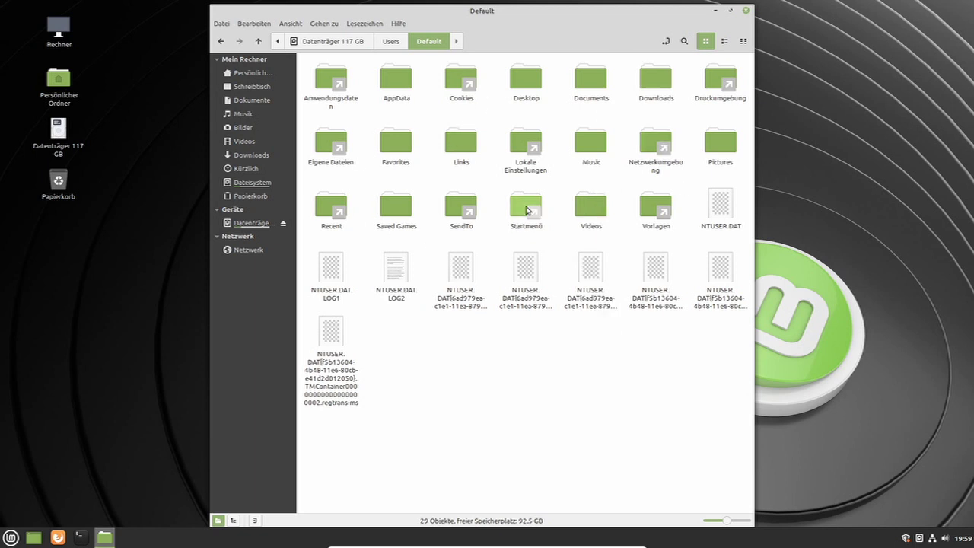
double_click(593, 151)
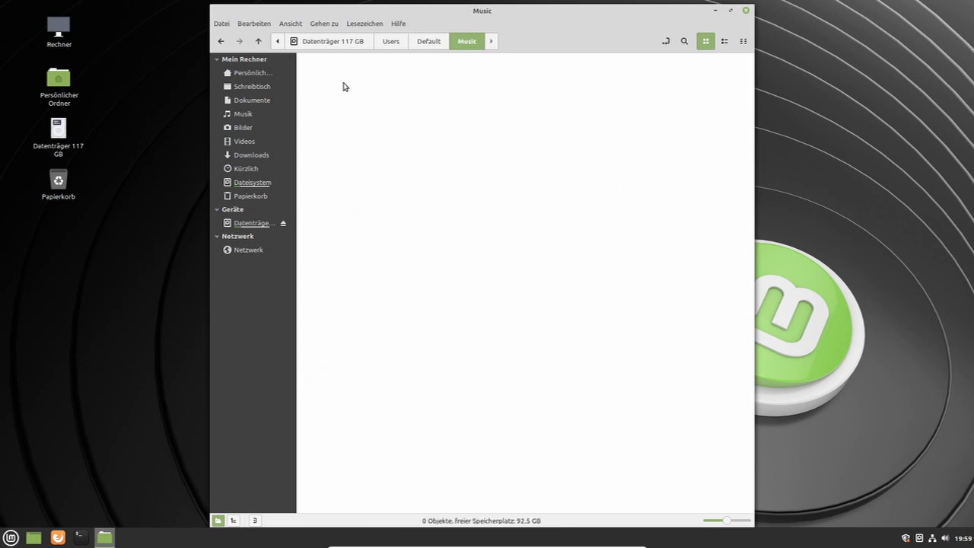
click(257, 42)
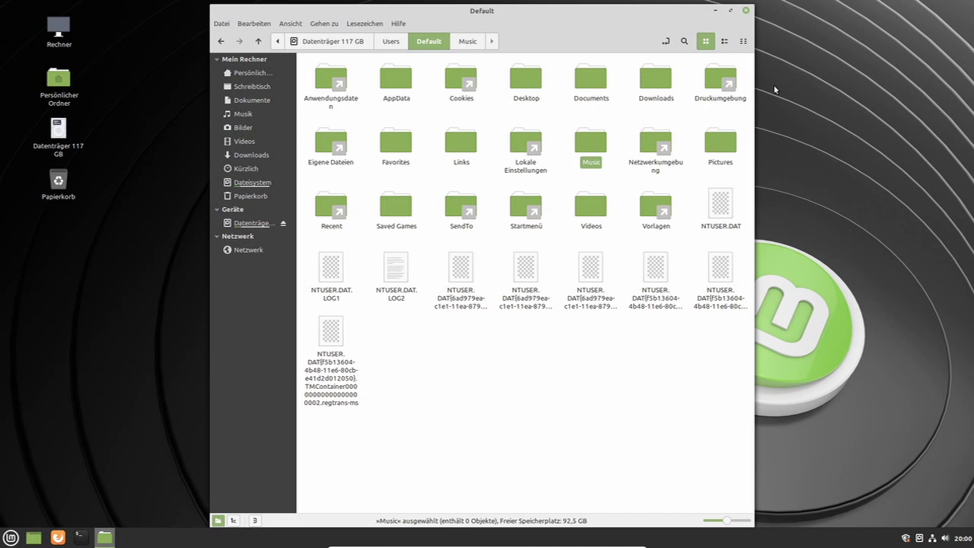
key(super+d)
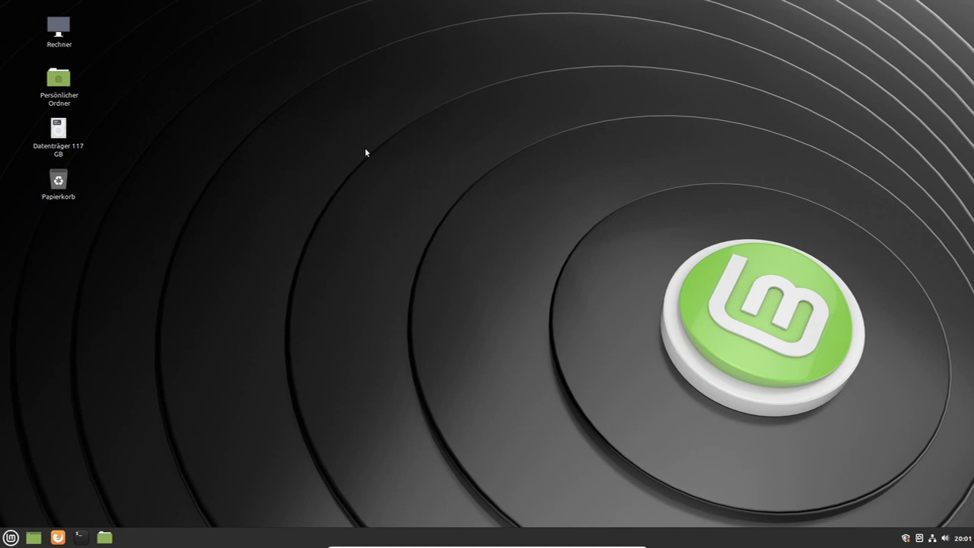
Step: Open a terminal, enlarge its text, move the window towards the upper left and list the home directory with ls
key(ctrl+alt+t)
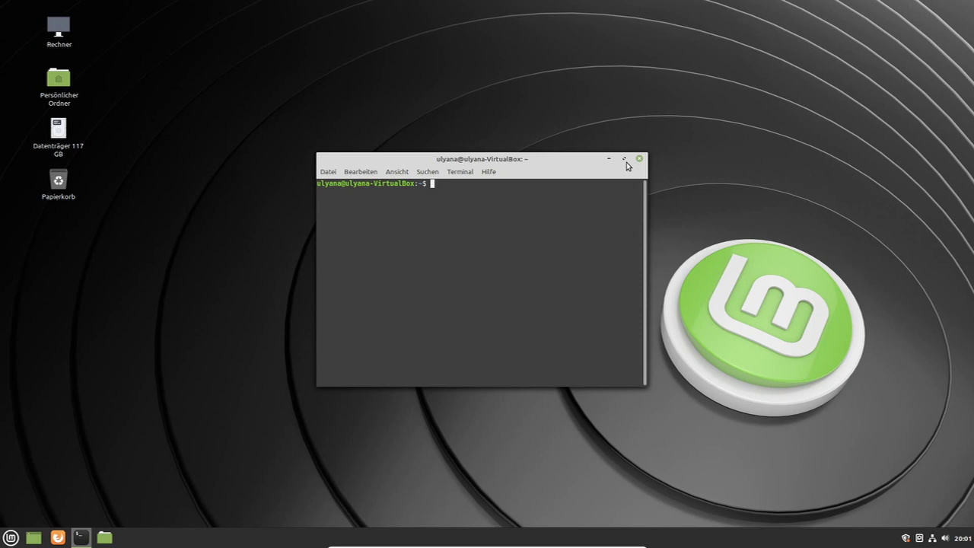
key(ctrl+plus)
key(ctrl+plus)
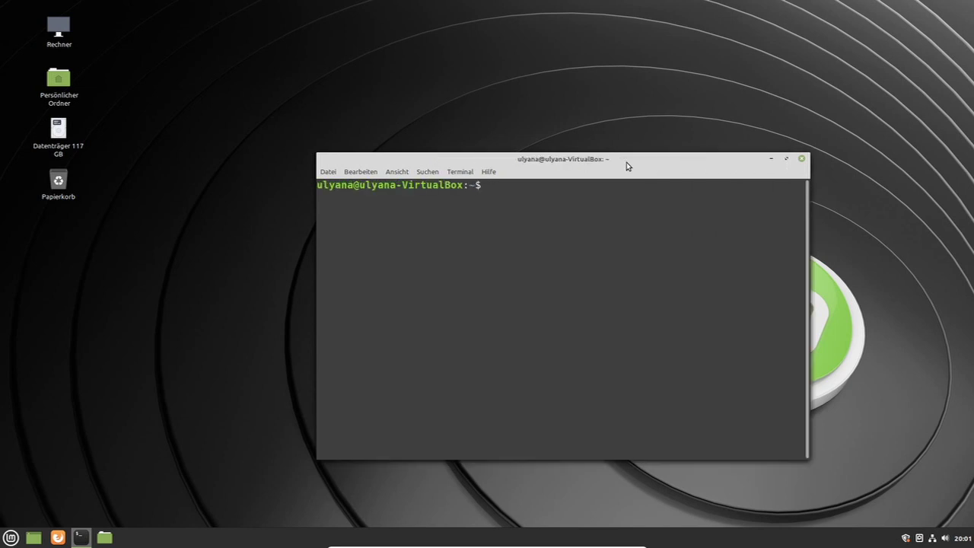
drag(626, 165, 517, 92)
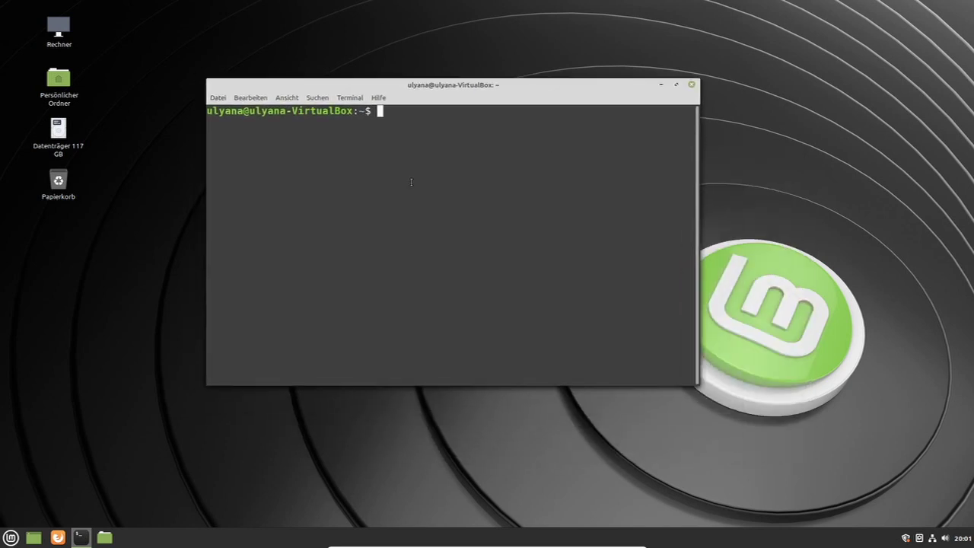
text(ls)
key(Return)
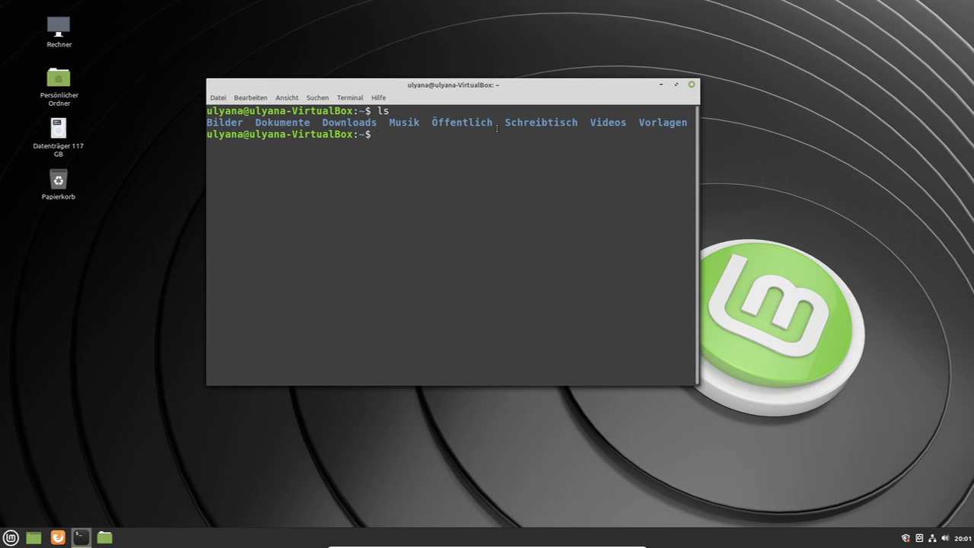
Step: Open the personal folder from the desktop and tile the terminal and file manager side by side in the screen's upper half
click(69, 90)
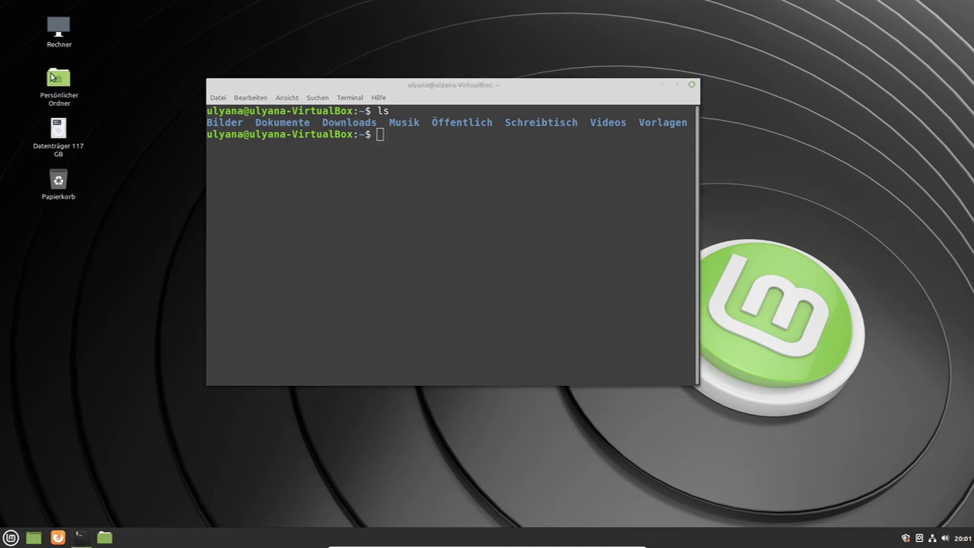
double_click(51, 77)
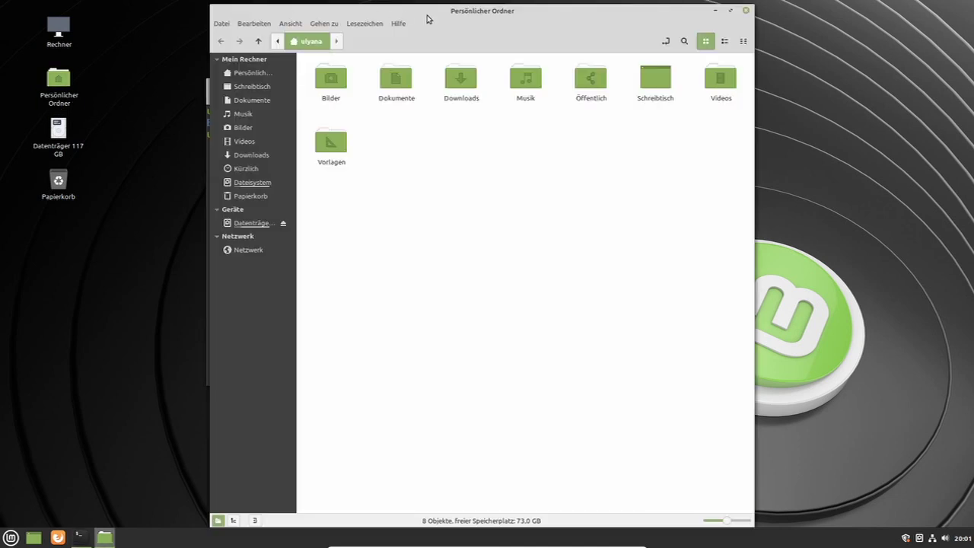
drag(430, 17, 643, 152)
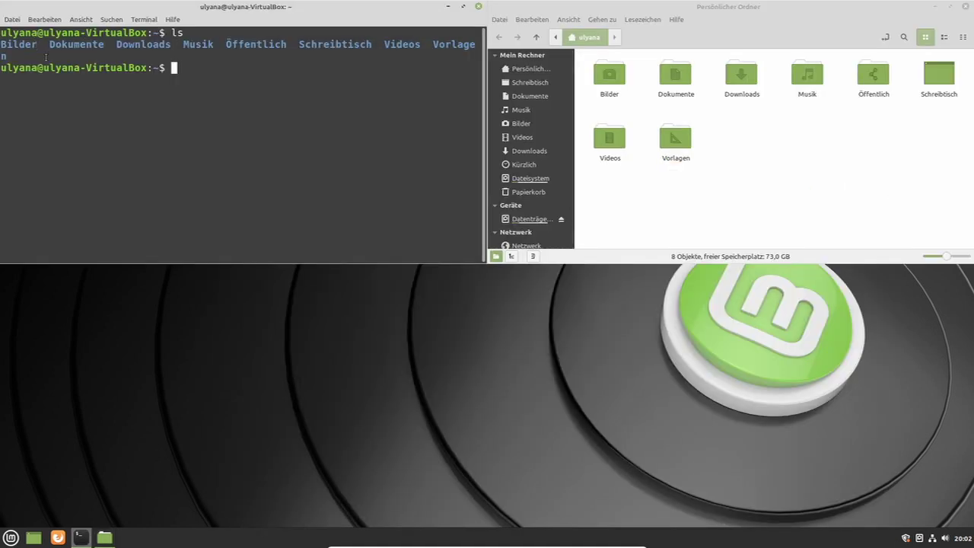
Step: Change to the Bilder directory with cd in the terminal and open the same folder in the file manager
text(cd Bi)
key(Tab)
key(Return)
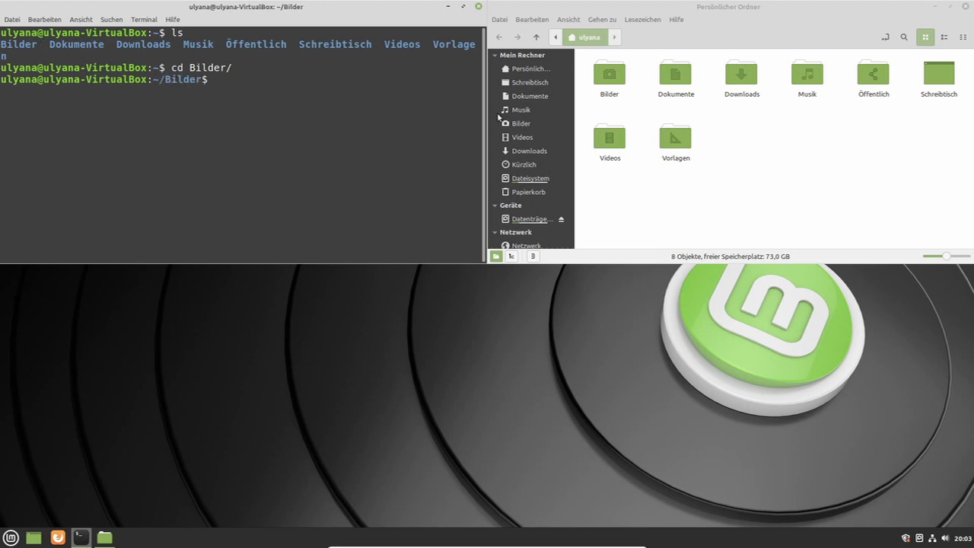
double_click(608, 74)
Step: Create an empty document in the Bilder folder with the file manager and list the directory's contents in the terminal with ls
right_click(689, 140)
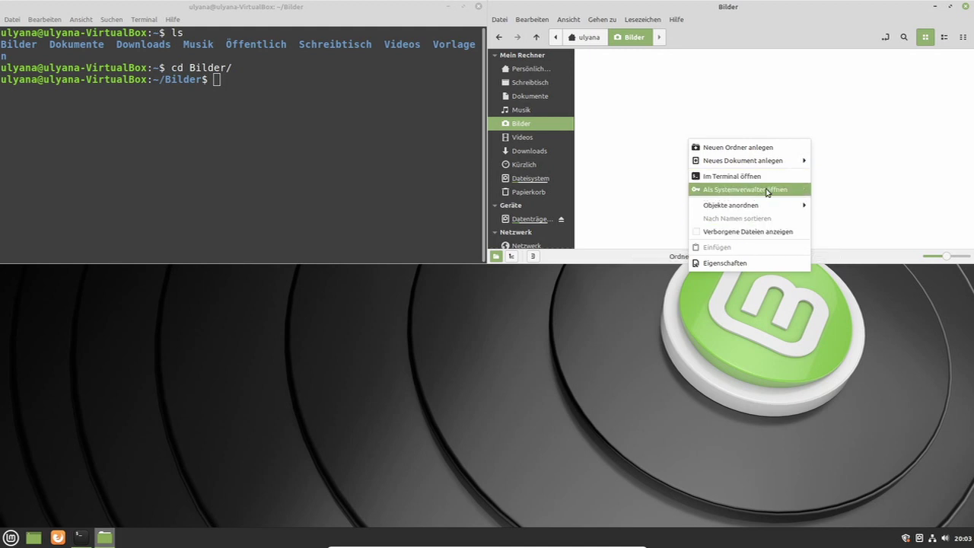
mouse_move(783, 160)
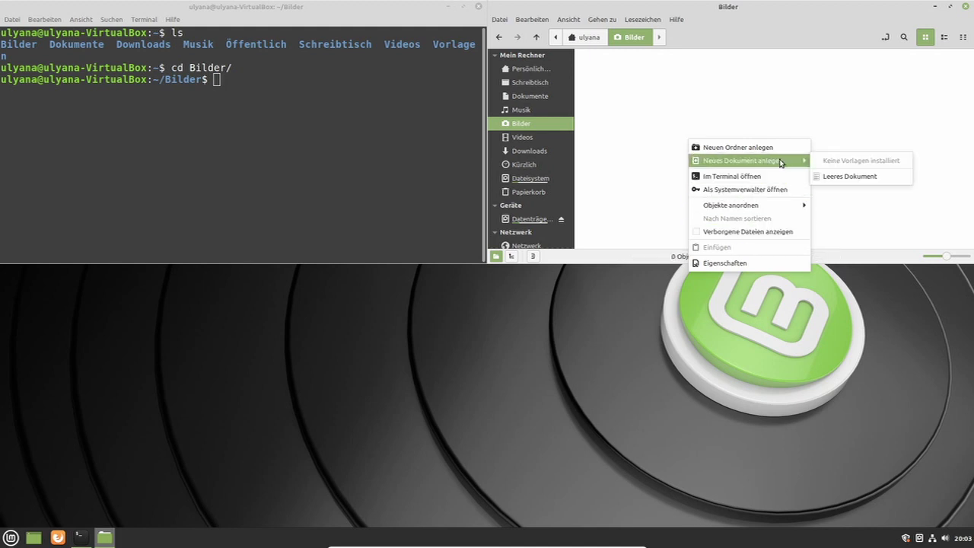
click(840, 177)
click(293, 154)
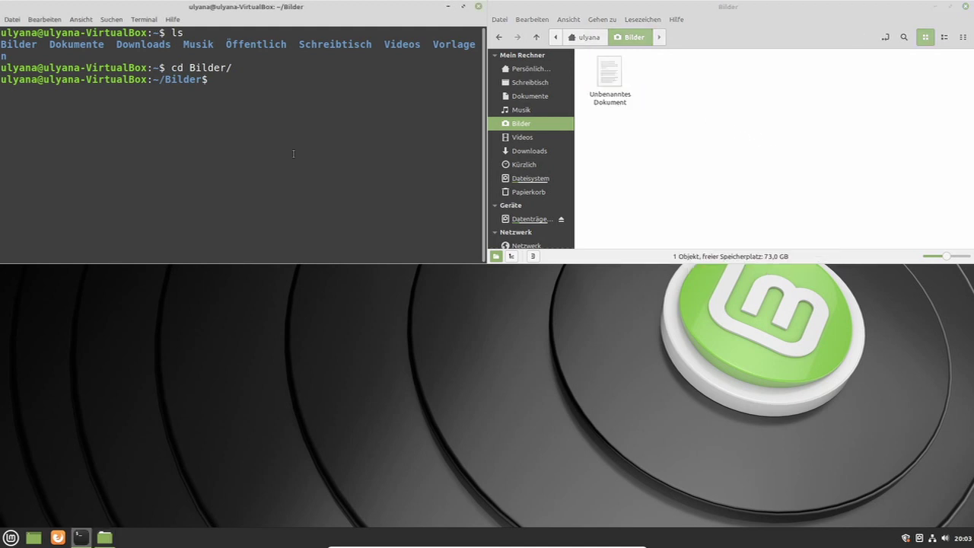
text(ls)
key(Return)
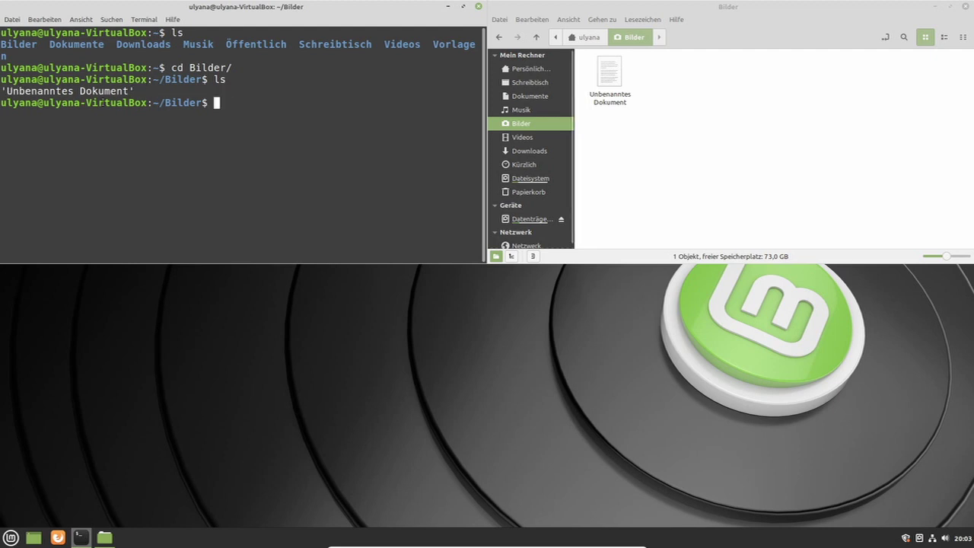
Step: Delete the file 'Unbenanntes Dokument' from the Bilder directory in the terminal with rm
double_click(76, 91)
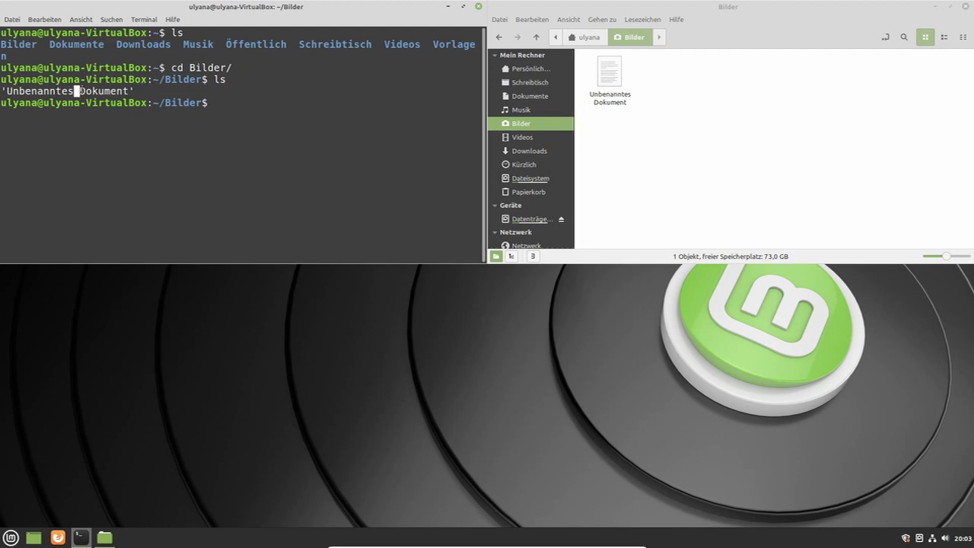
click(333, 166)
text(rm 'Un)
key(Tab)
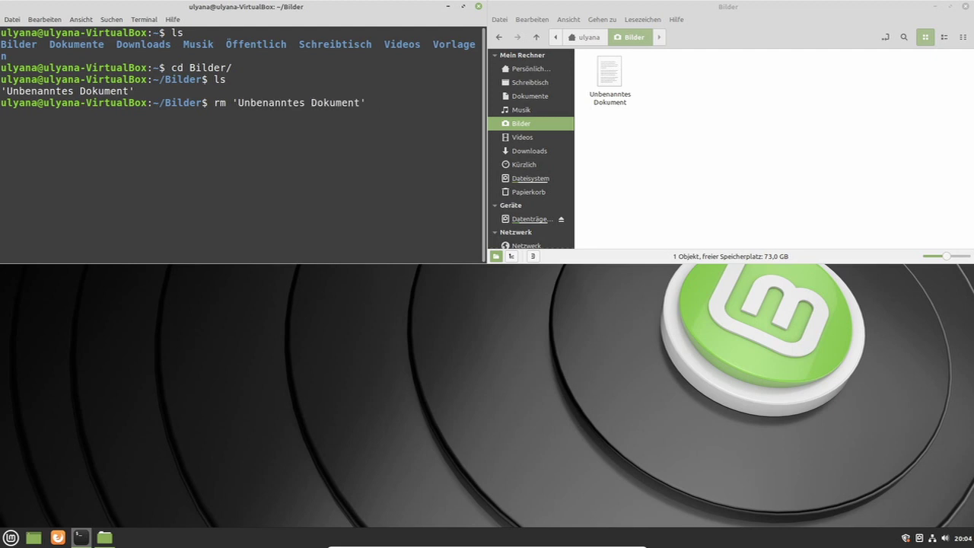
key(Return)
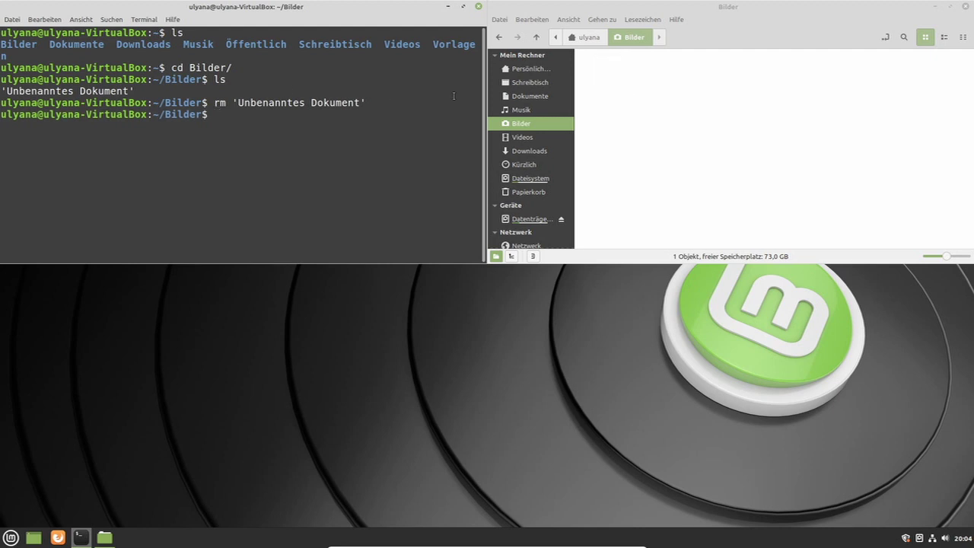